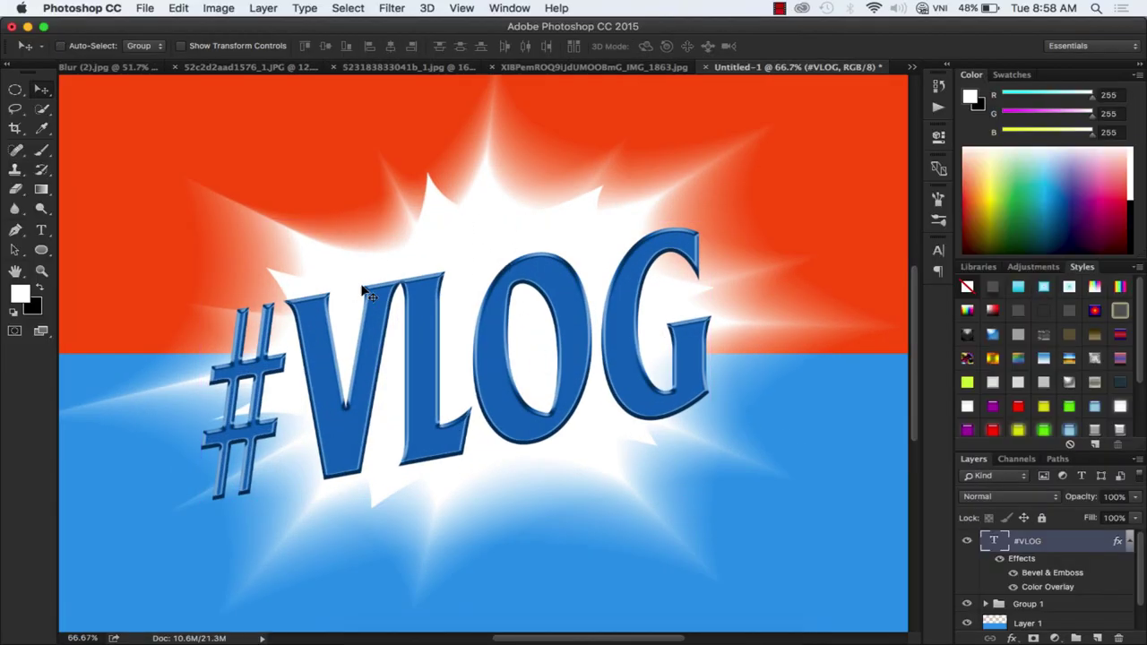
Step: Create Untitled-1 in centimetres: width 30, height 20, resolution 200 pixels/inch
right_click(362, 395)
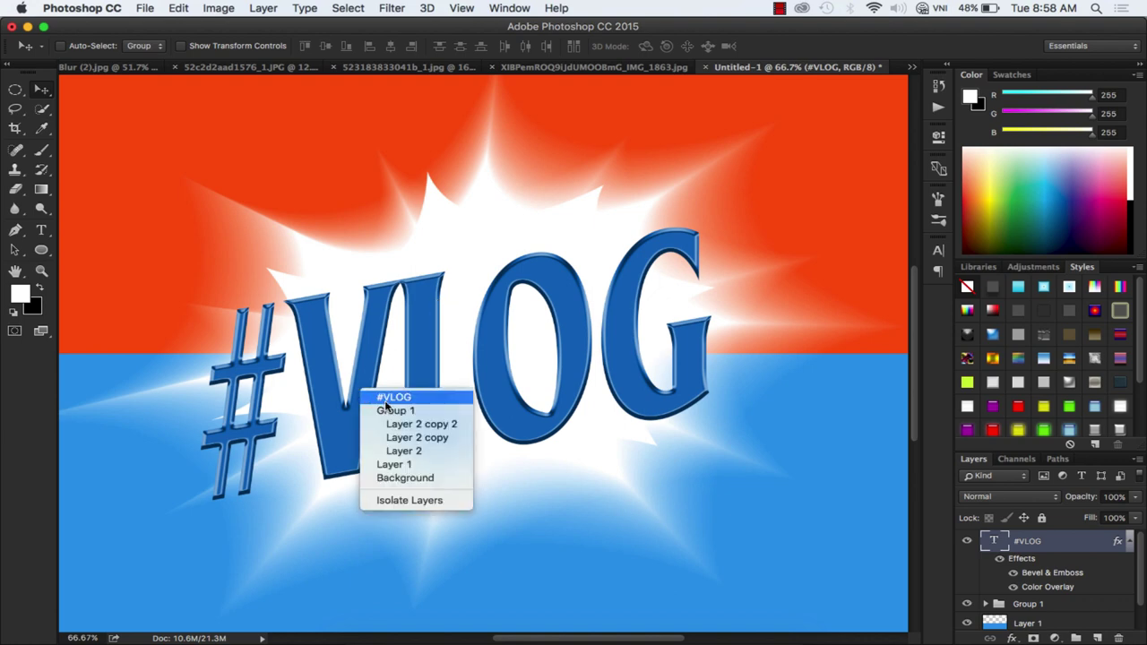
click(386, 402)
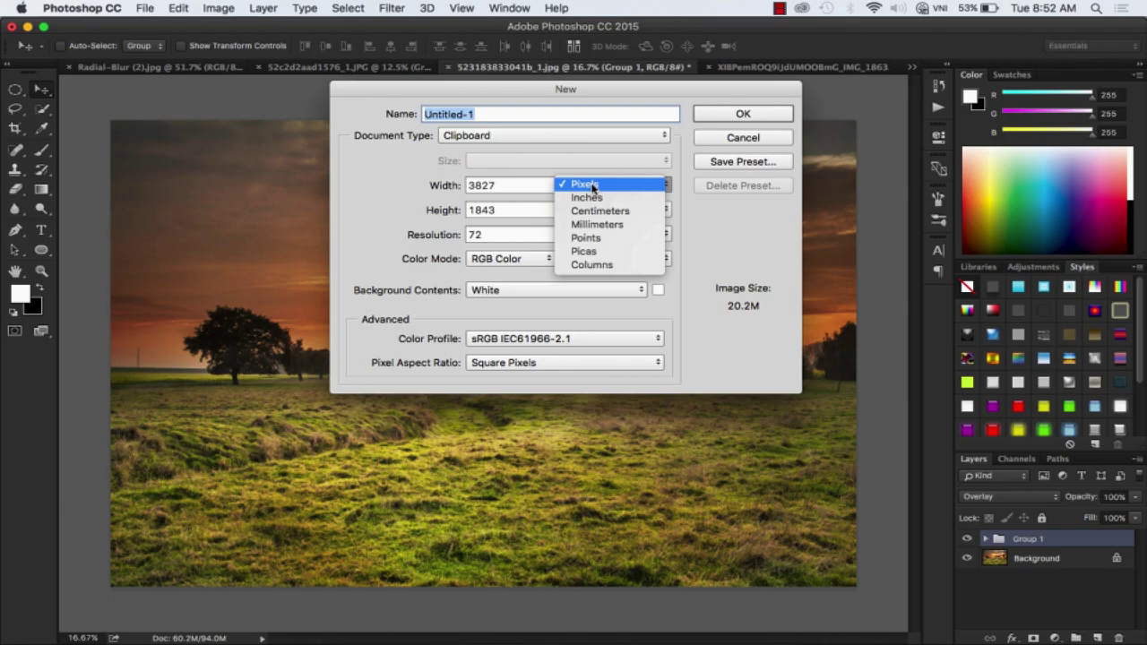
click(600, 212)
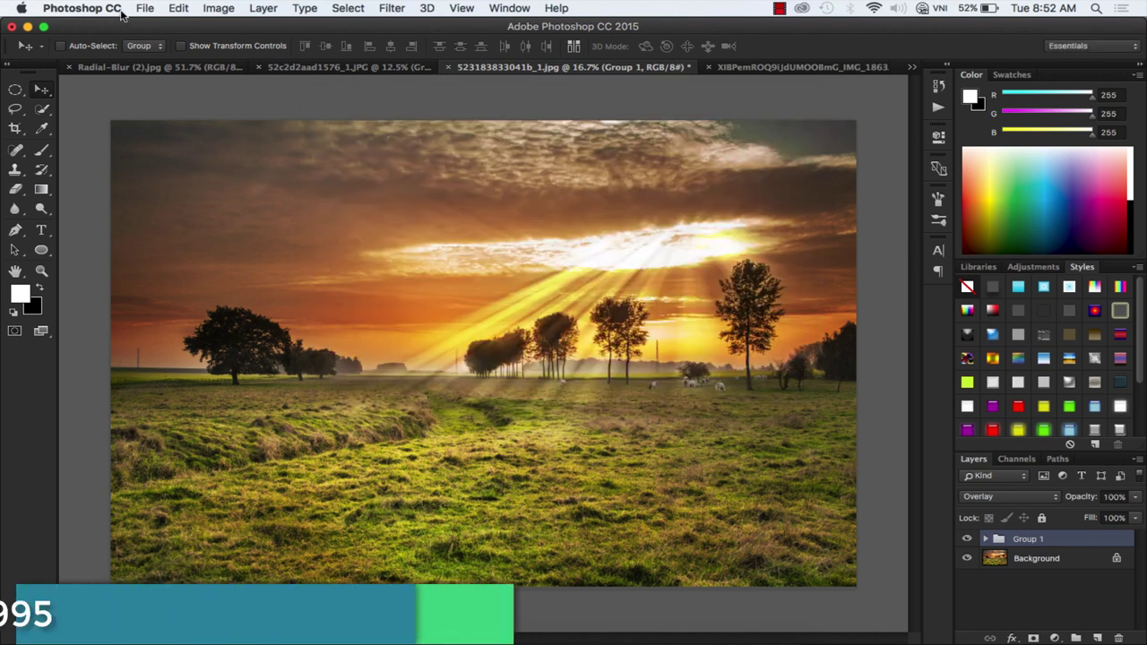
click(144, 8)
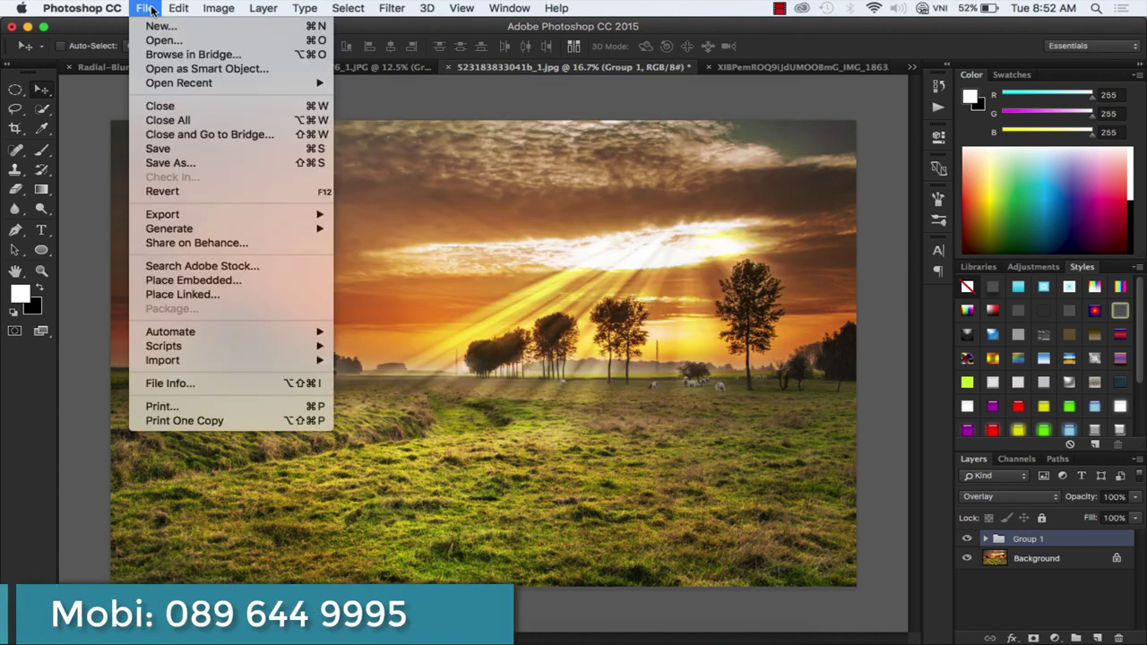
text(30)
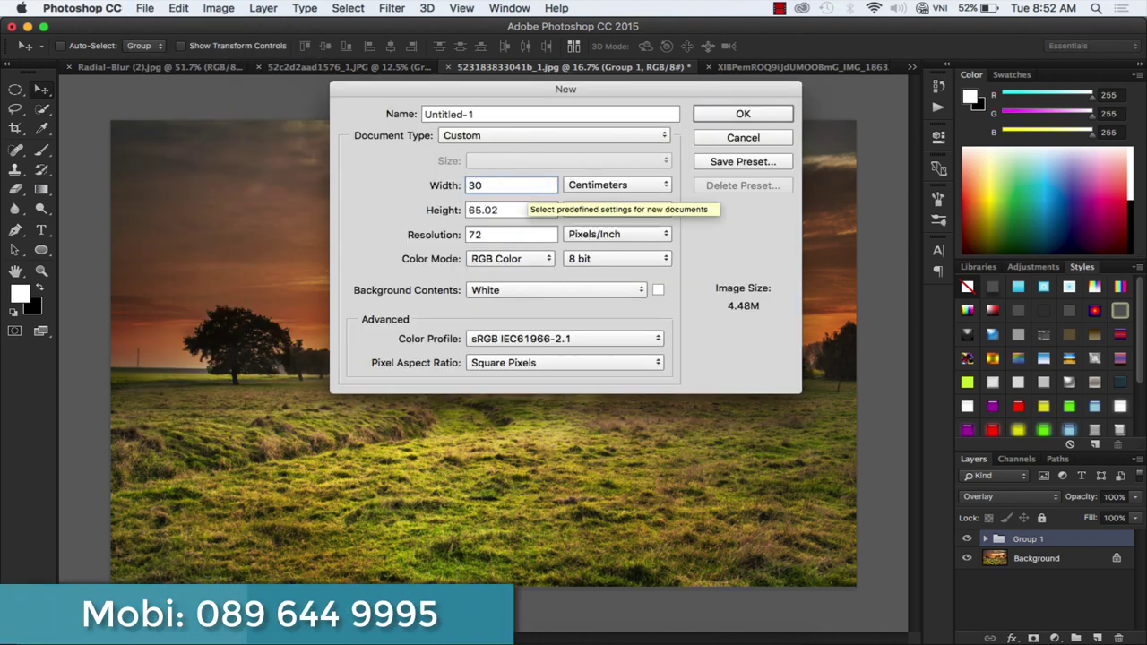
key(Tab)
text(20)
key(Tab)
text(200)
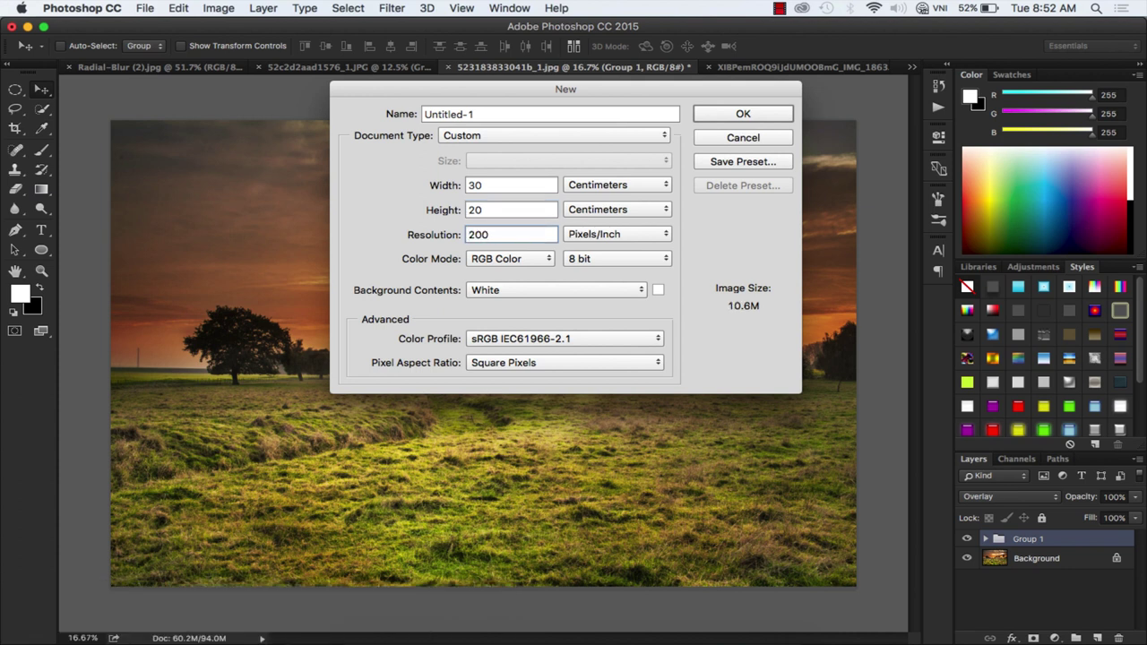
key(Return)
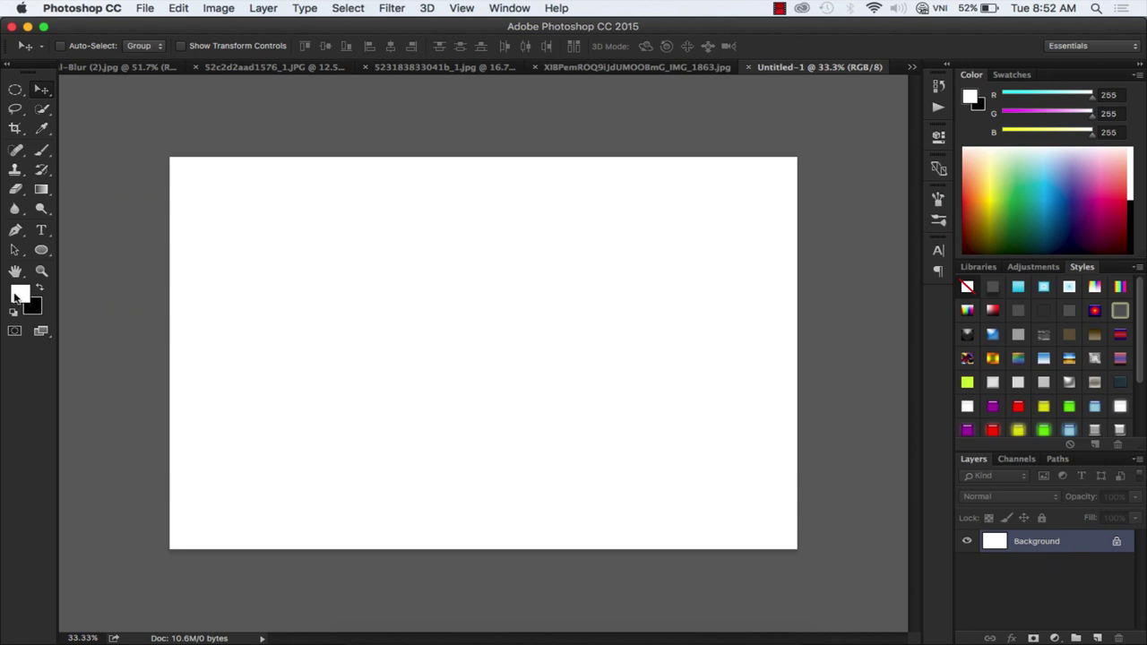
Step: Fill the background with orange-red ff5409
click(18, 293)
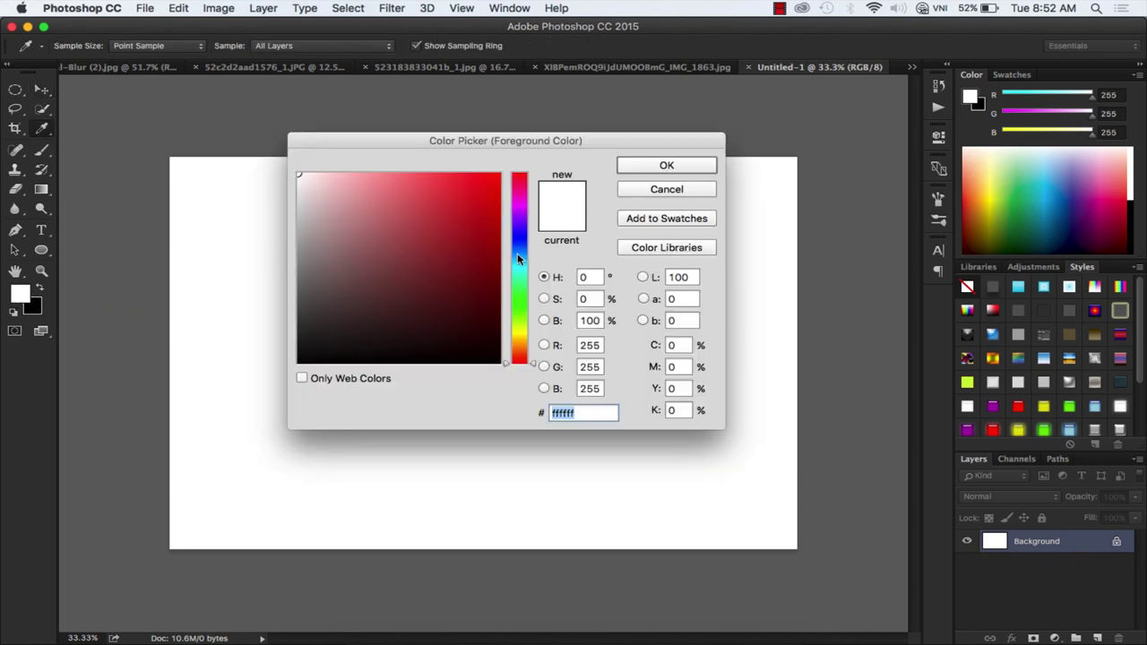
drag(520, 342, 520, 357)
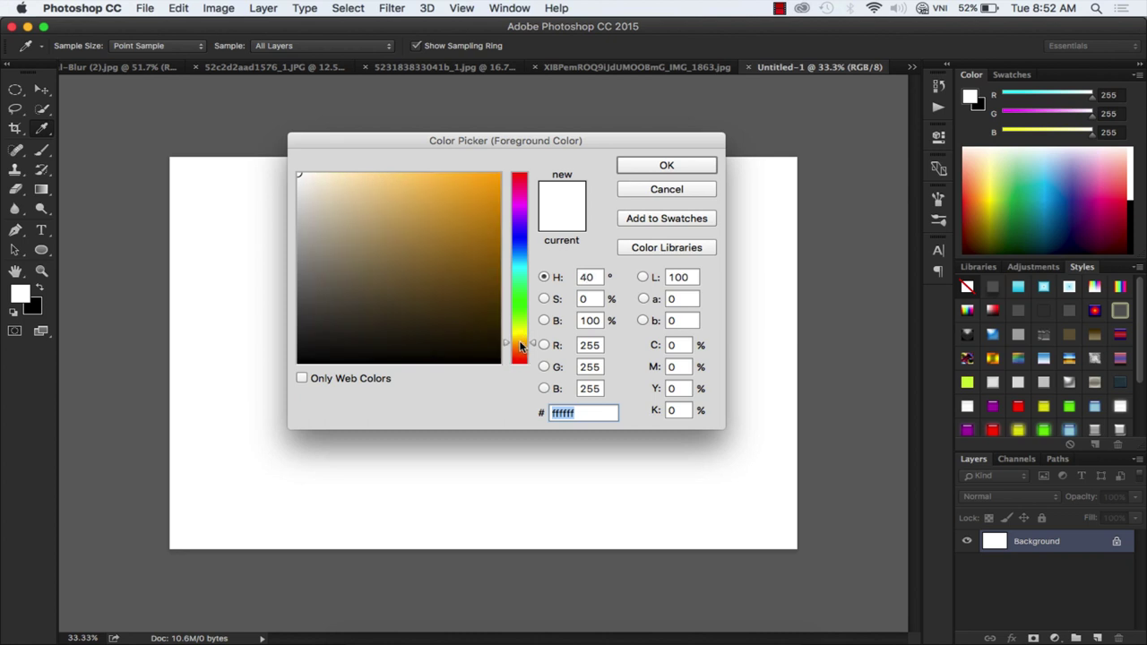
drag(493, 184, 494, 173)
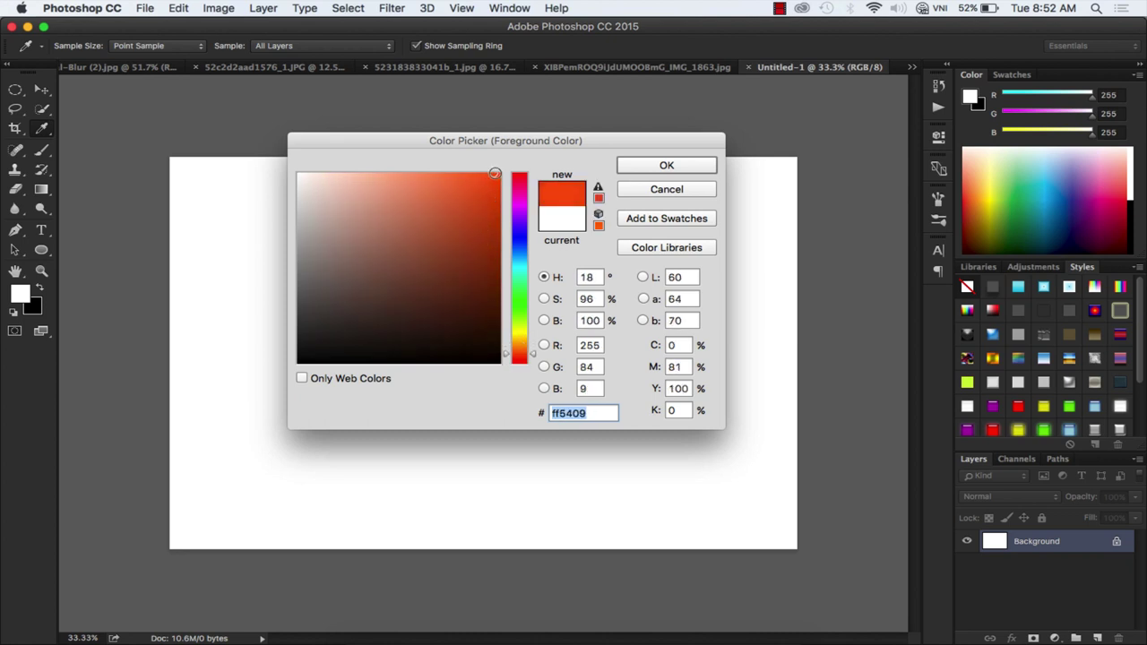
click(649, 168)
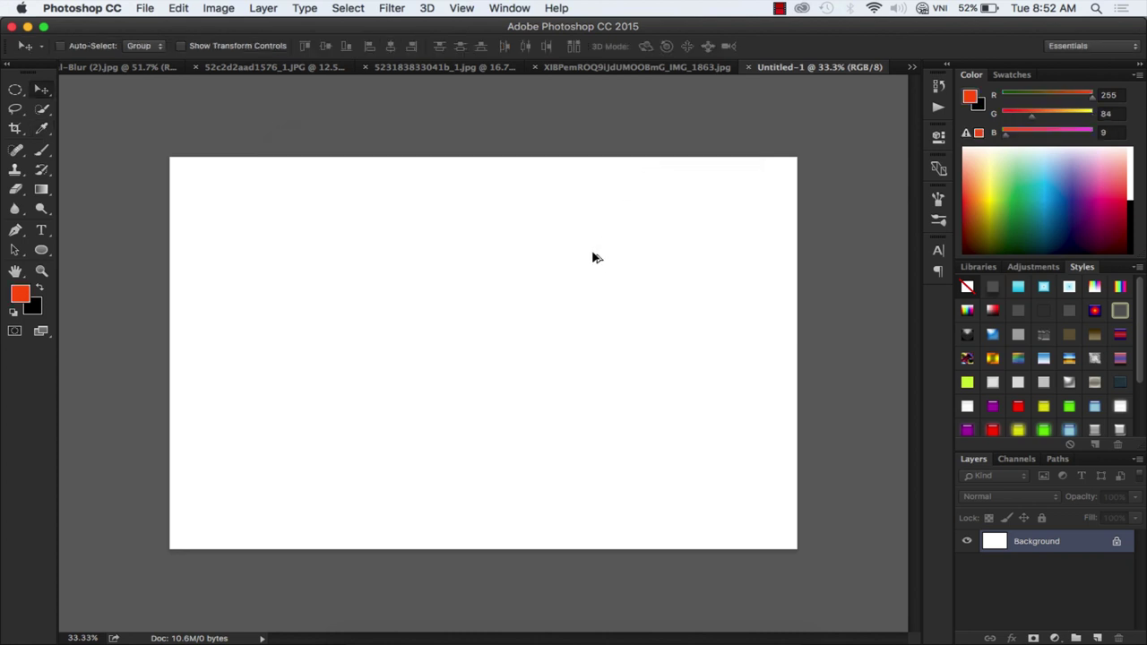
key(alt+BackSpace)
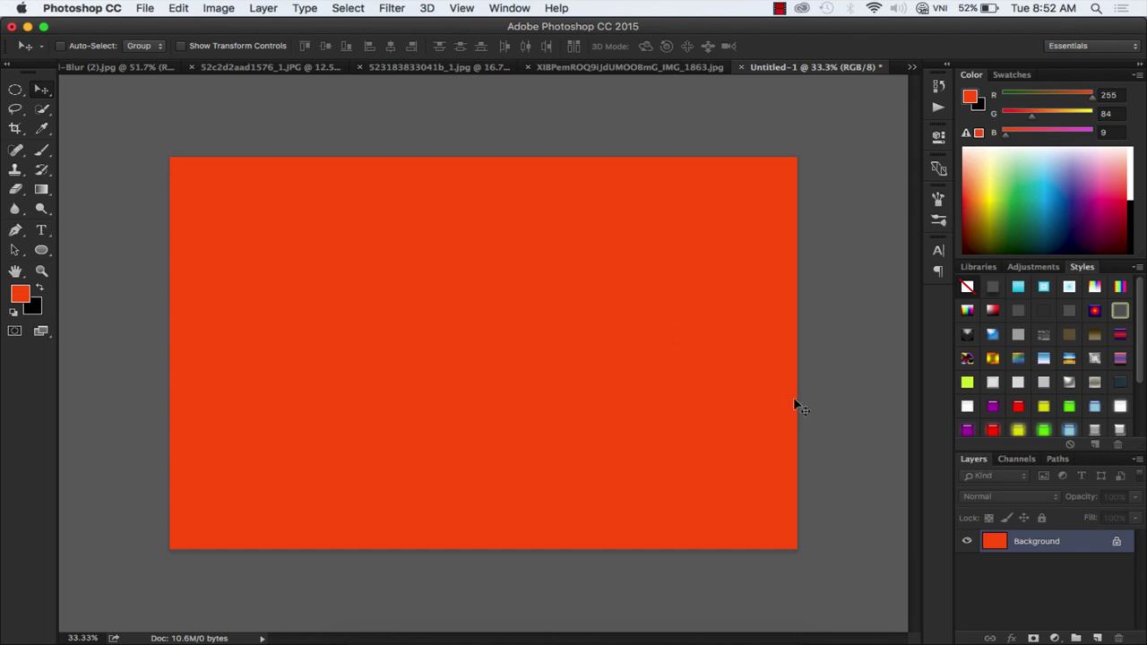
Step: Add Layer 1 filled with blue 2b98ec and scale it to cover the bottom half
click(1095, 637)
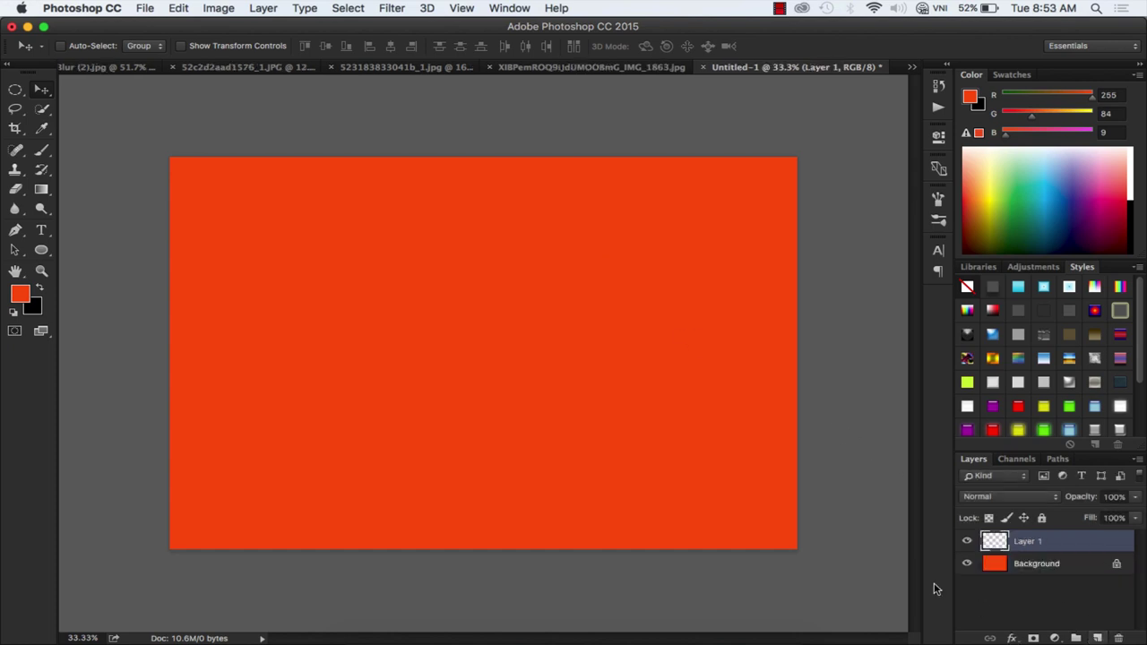
click(18, 296)
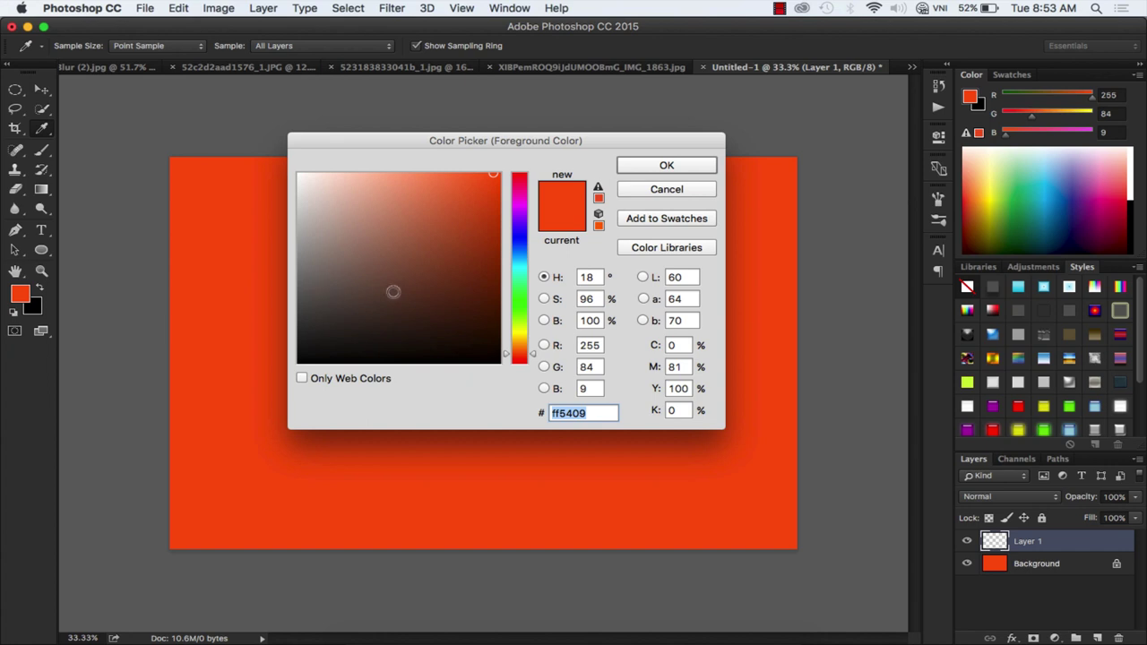
click(518, 255)
drag(476, 223, 463, 187)
click(646, 166)
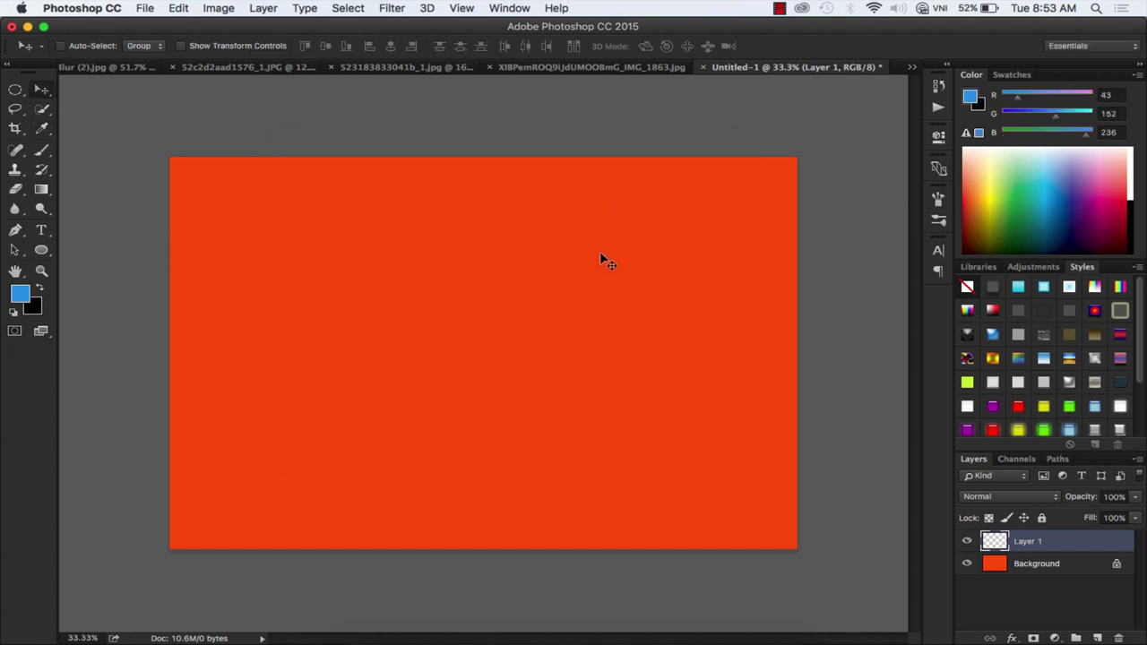
key(alt+BackSpace)
key(ctrl+t)
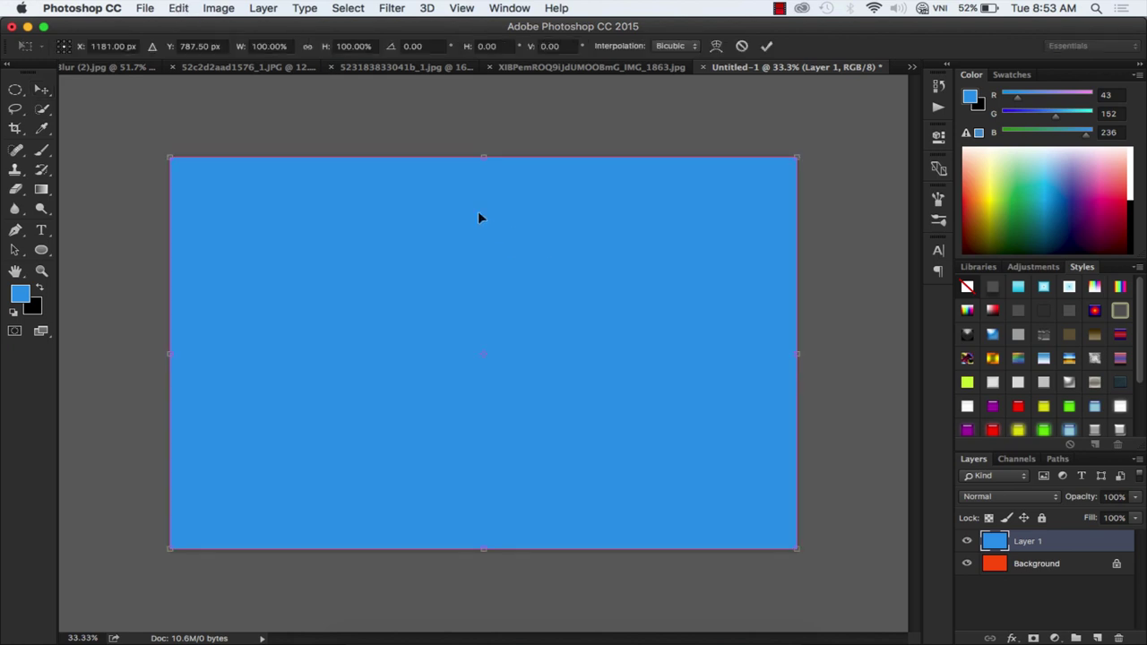
drag(484, 153, 484, 353)
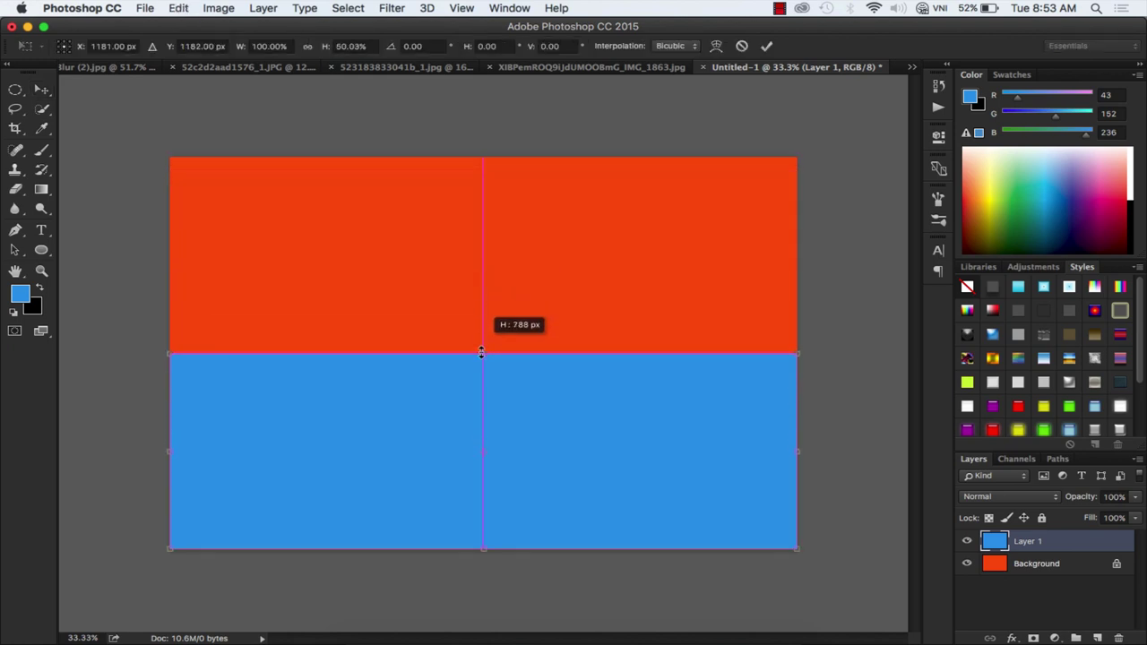
key(Return)
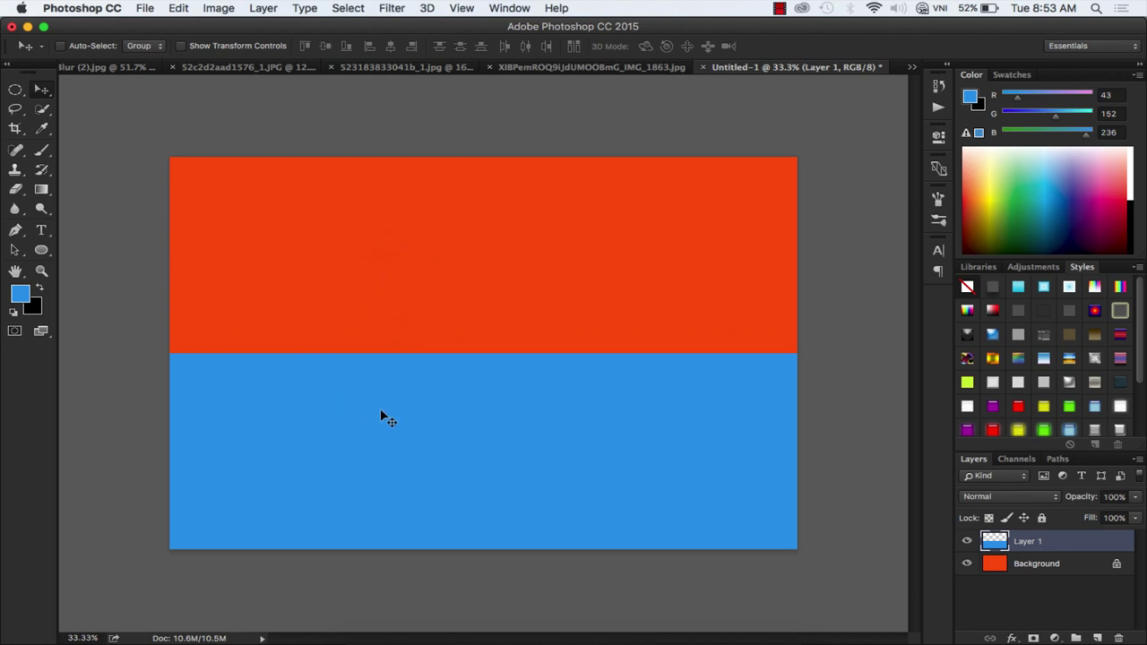
Step: Draw an elliptical selection centred on the orange/blue split
click(15, 90)
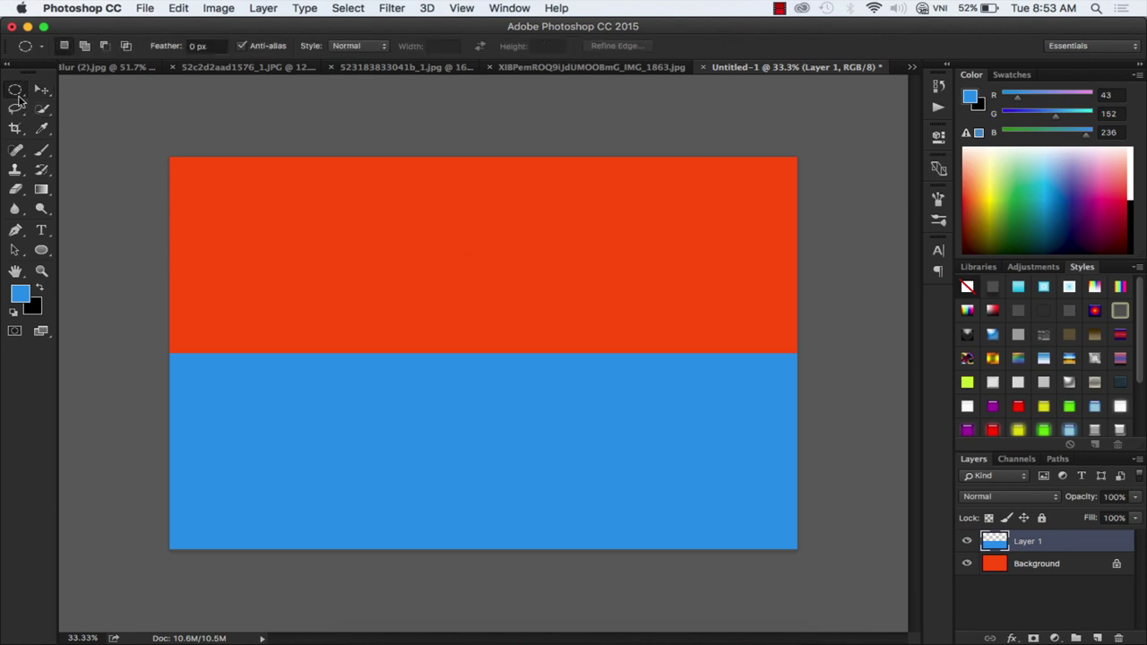
click(64, 105)
drag(375, 270, 583, 456)
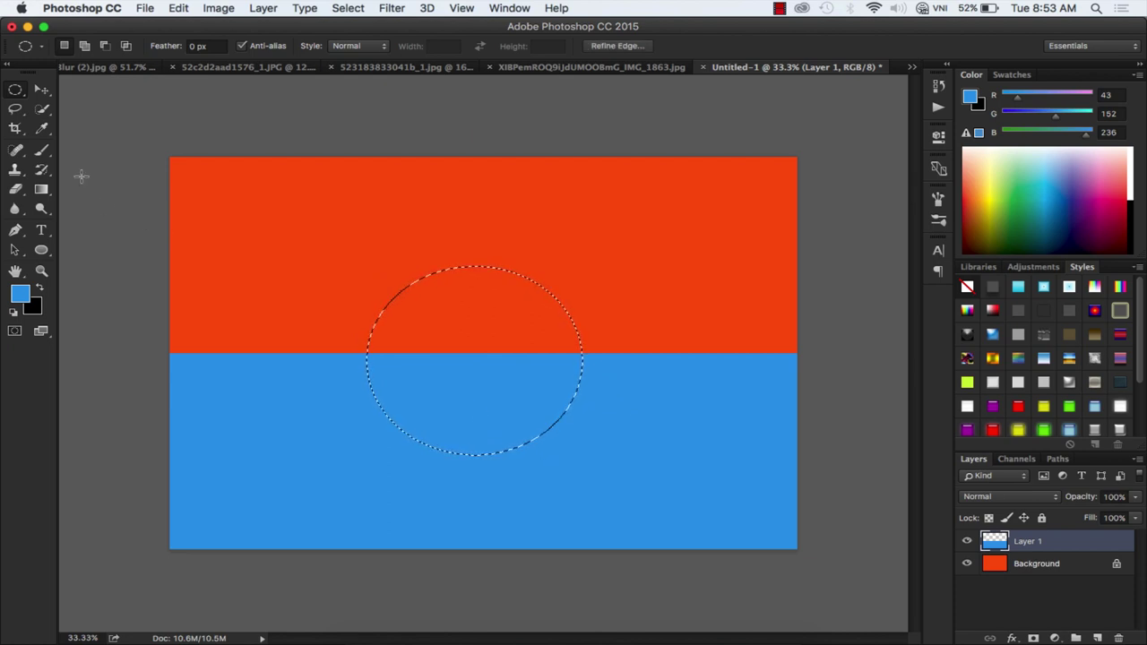
Step: Draw the spiky starburst outline around the circle with the Pen tool in Path mode
drag(18, 233, 51, 231)
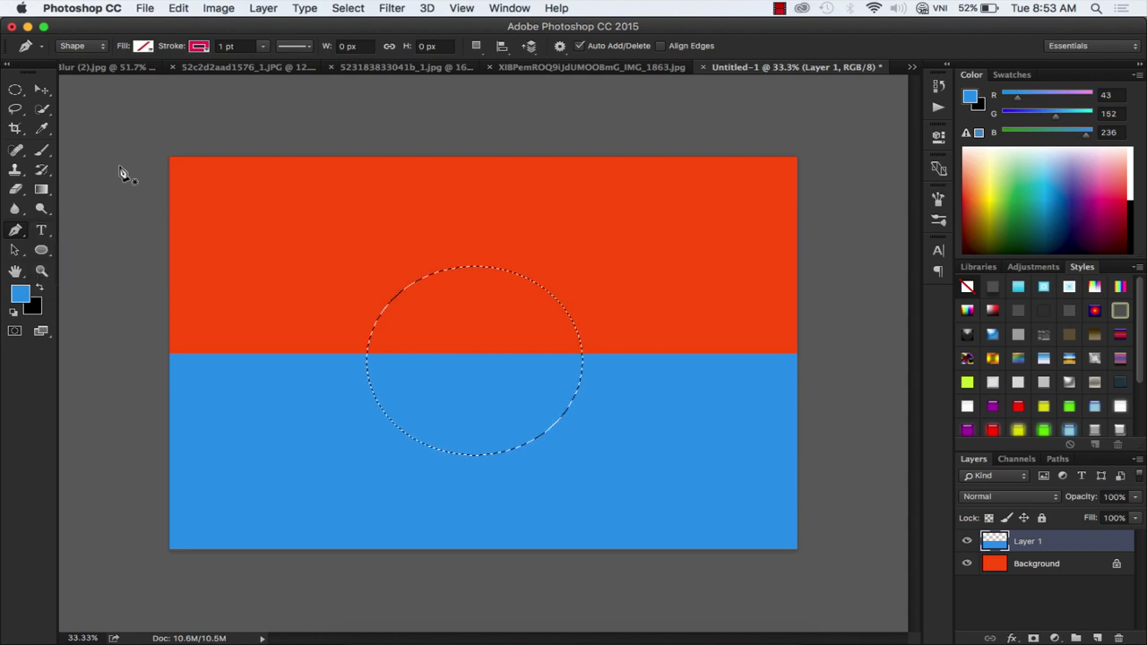
click(76, 46)
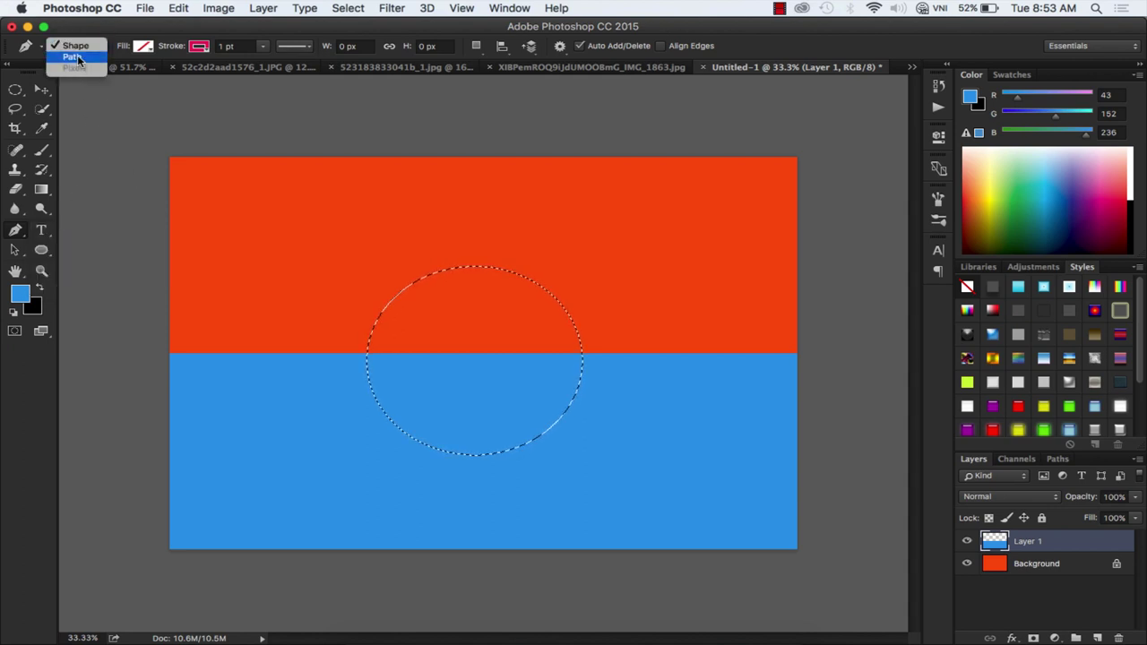
click(75, 57)
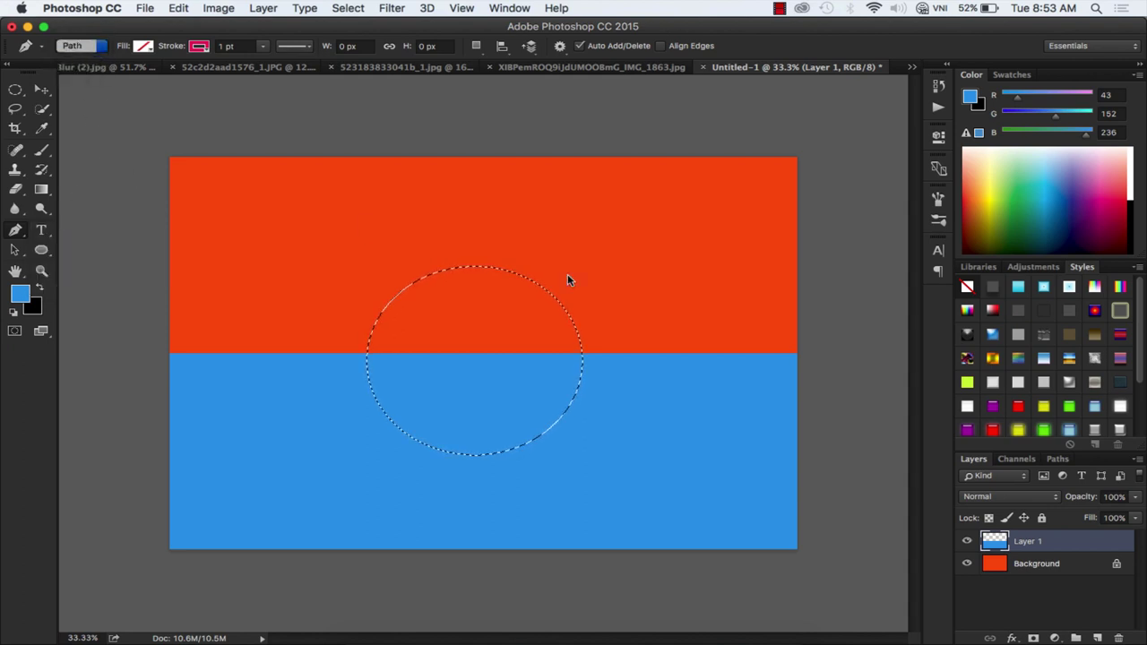
click(495, 251)
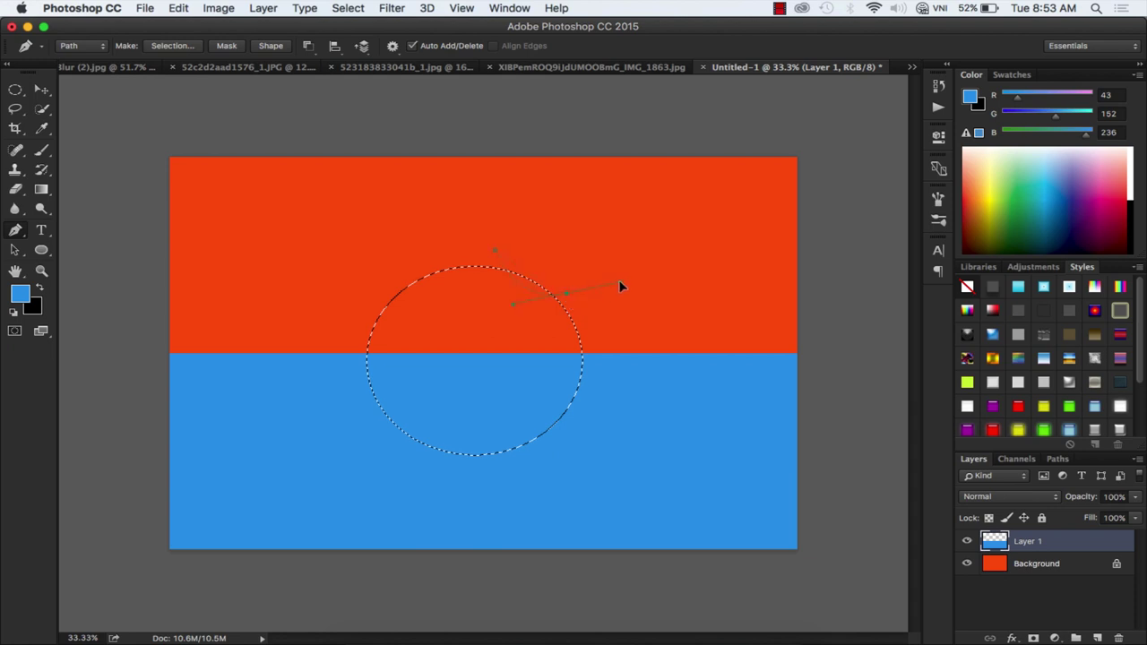
alt+click(568, 297)
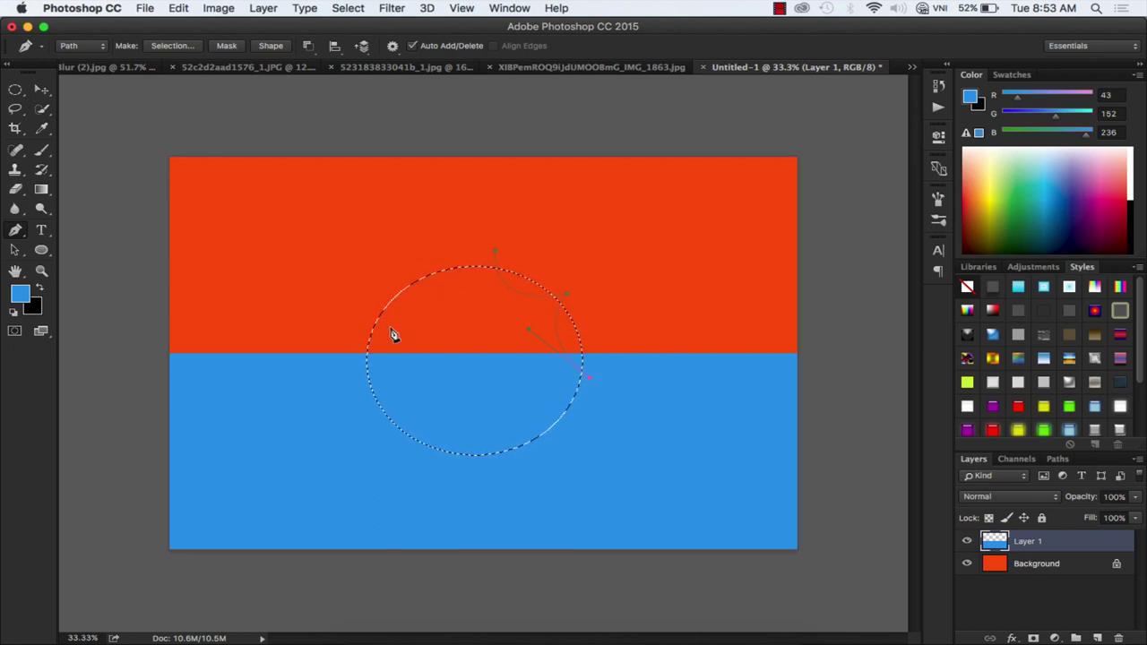
drag(529, 464, 527, 526)
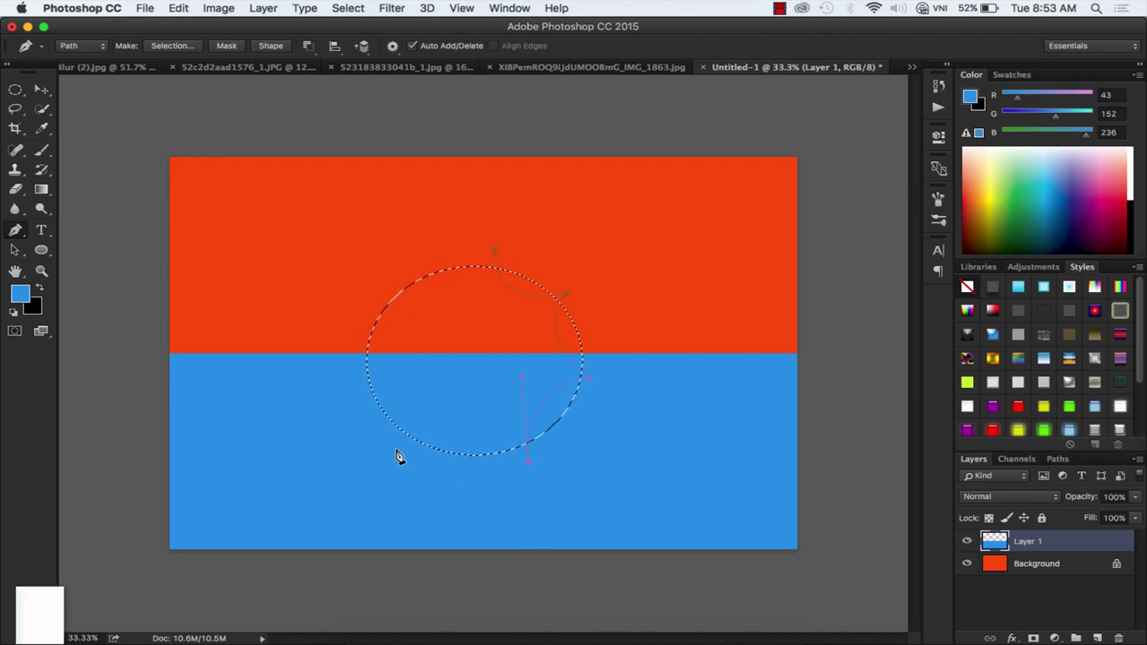
drag(392, 442, 312, 474)
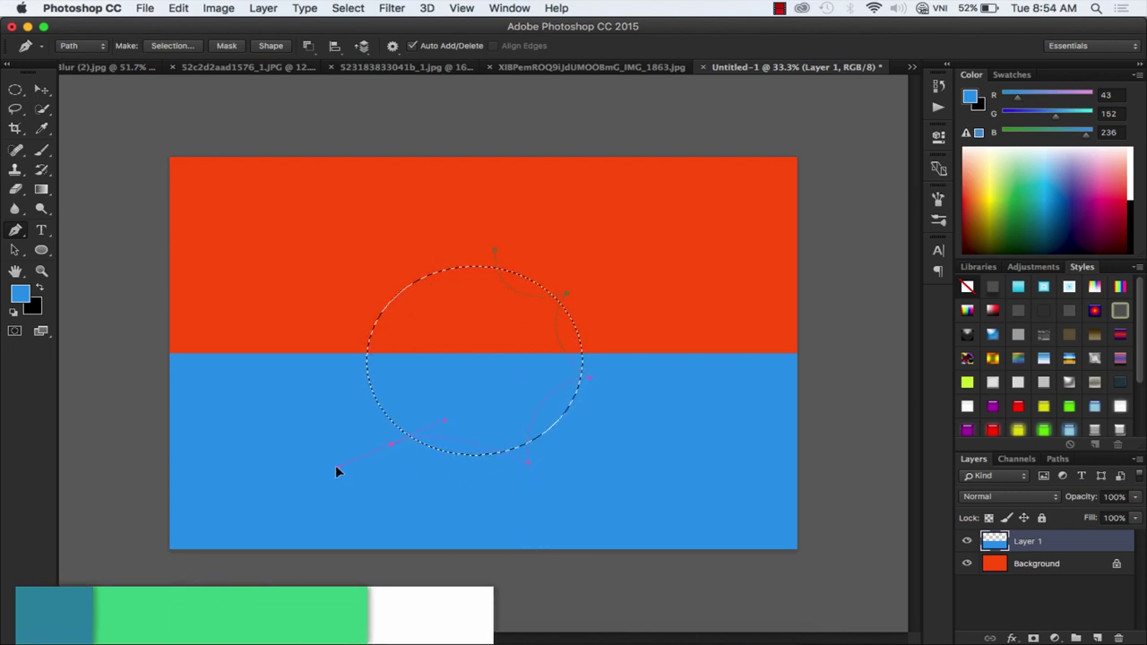
click(392, 444)
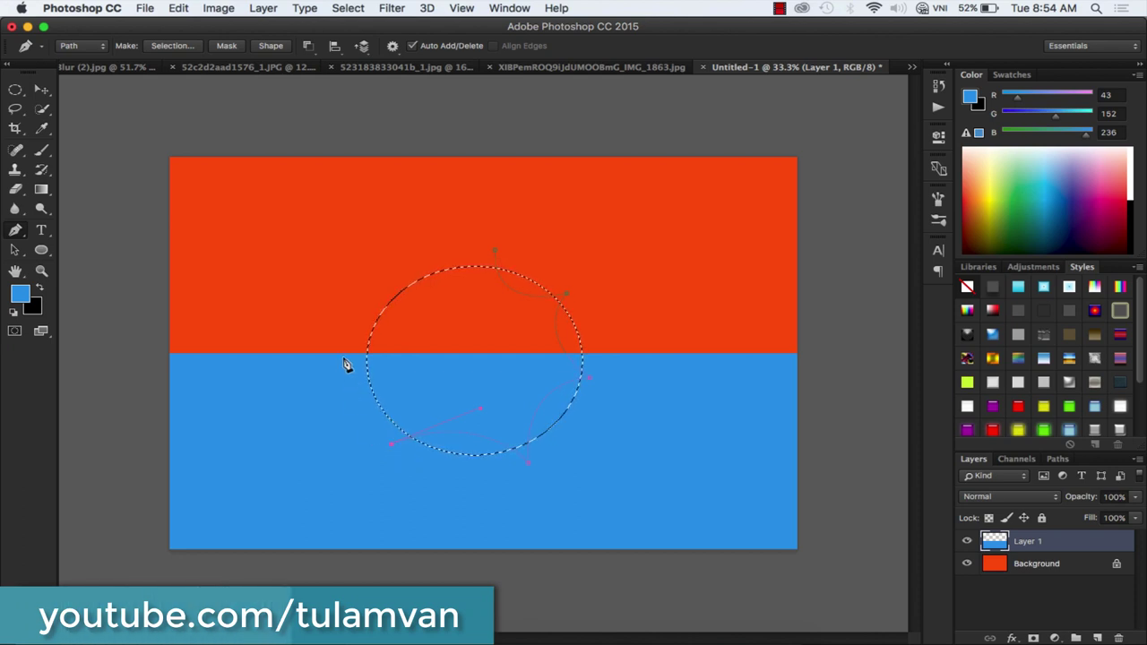
drag(345, 360, 404, 278)
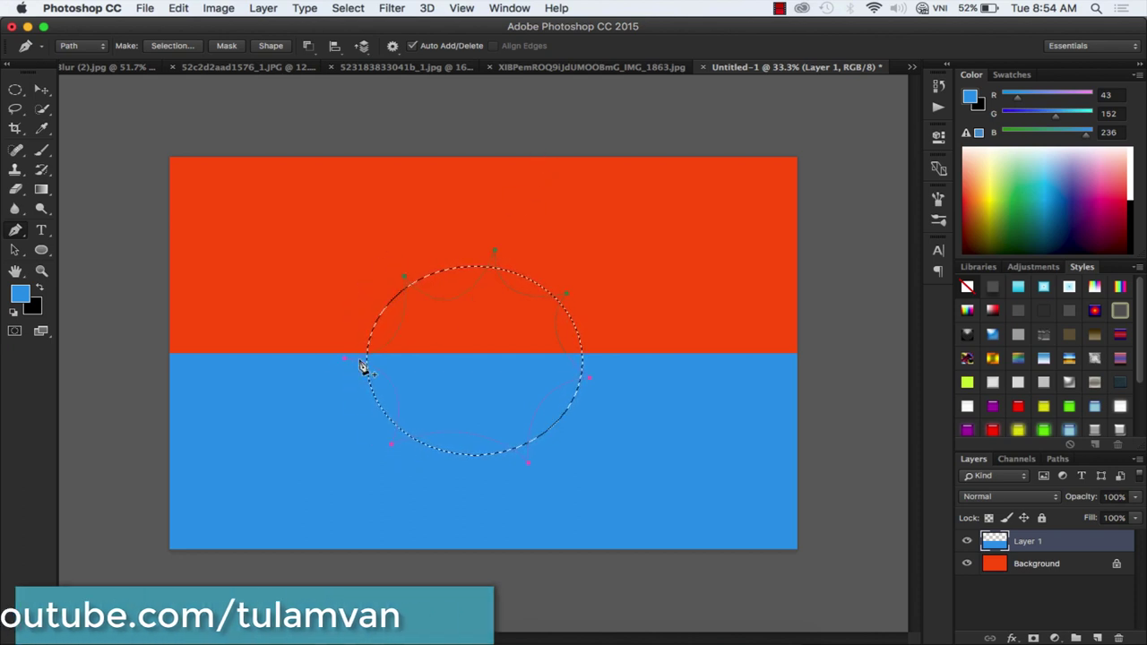
Step: Load the star path as a selection
key(super+minus)
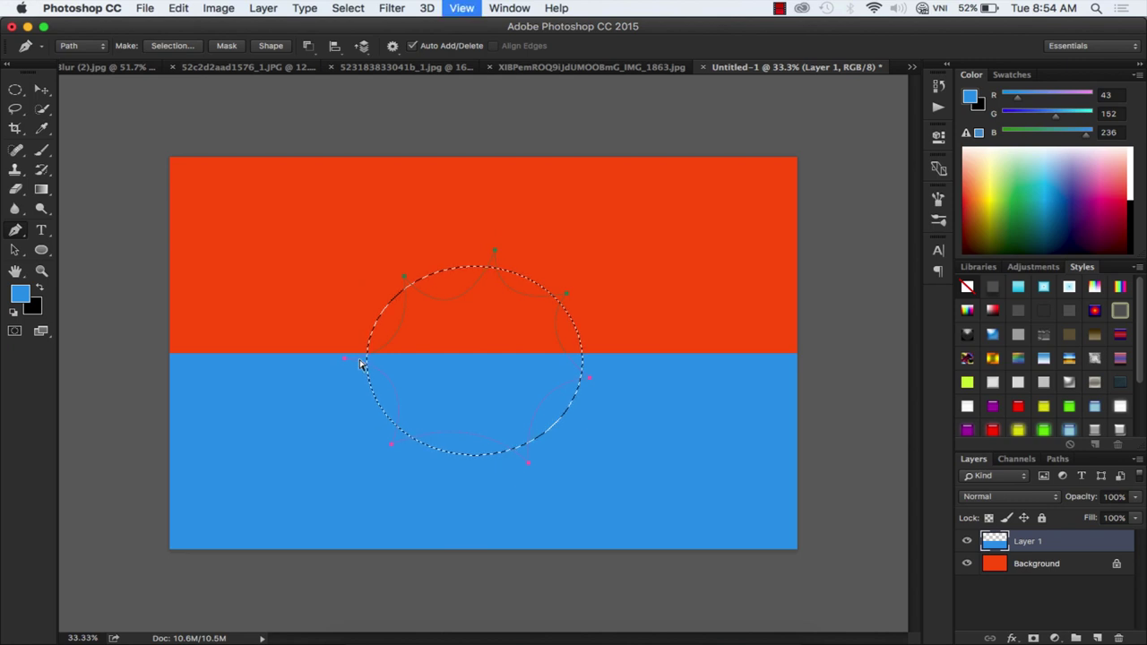
key(super+plus)
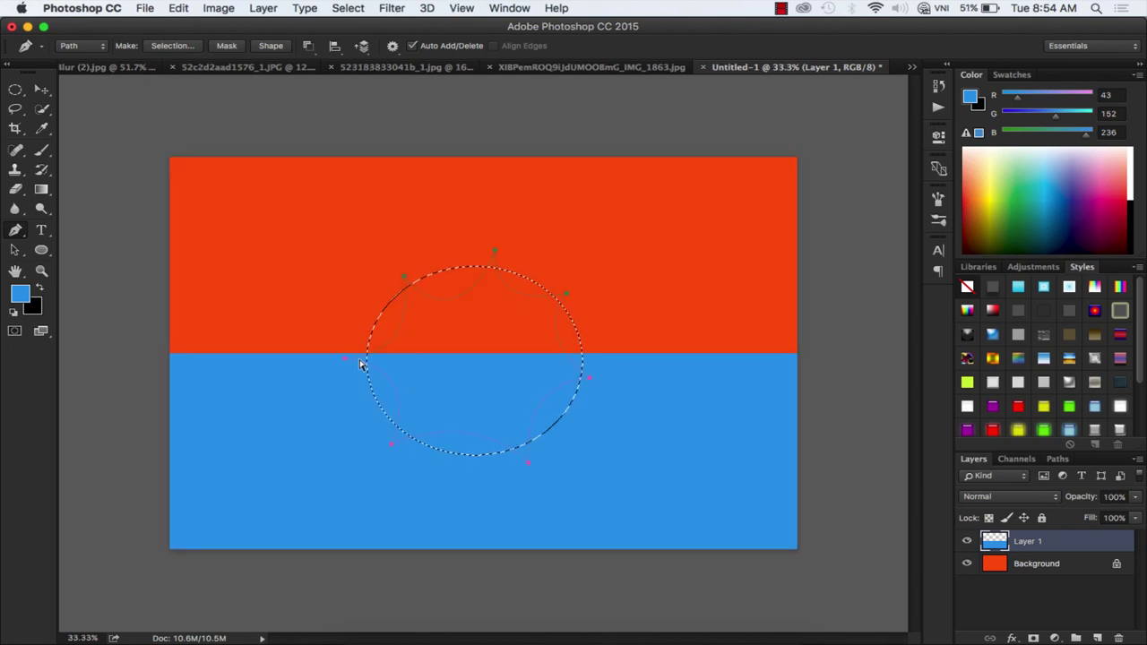
key(super+Return)
key(super+shift+i)
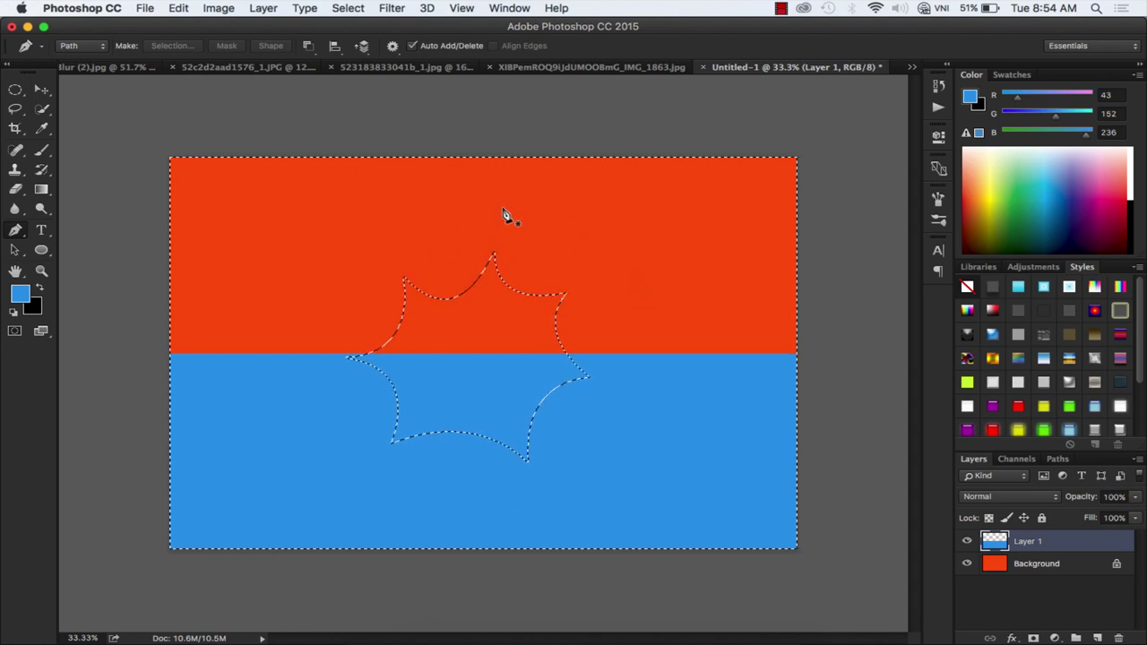
Step: Invert the selection and fill it with white on a new Layer 2
click(348, 8)
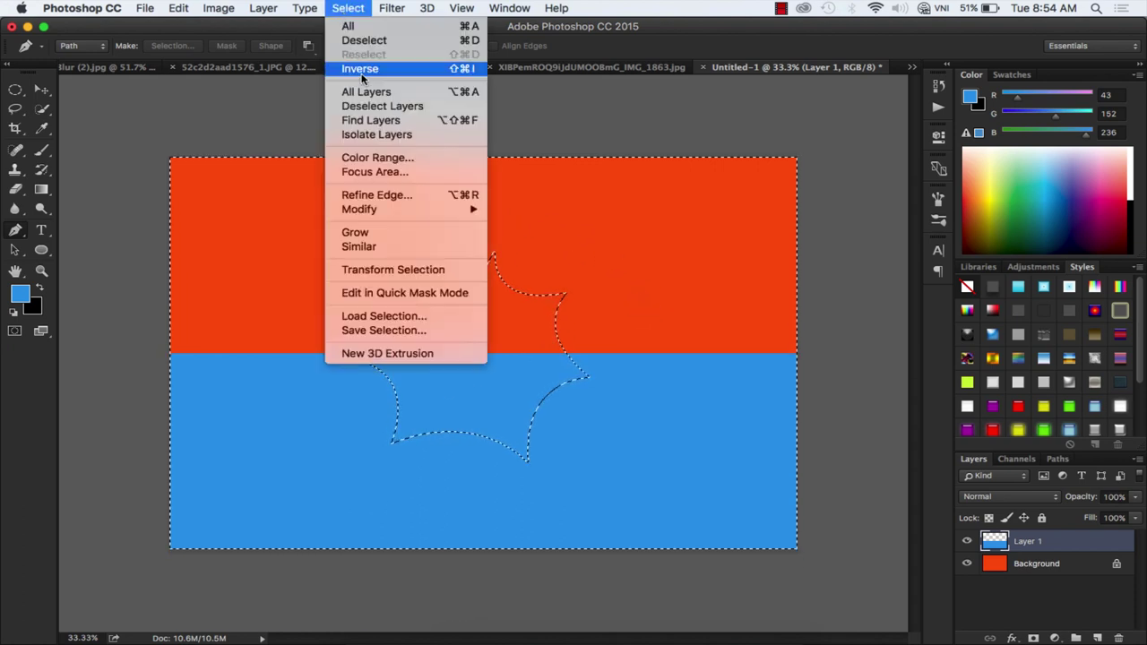
click(362, 71)
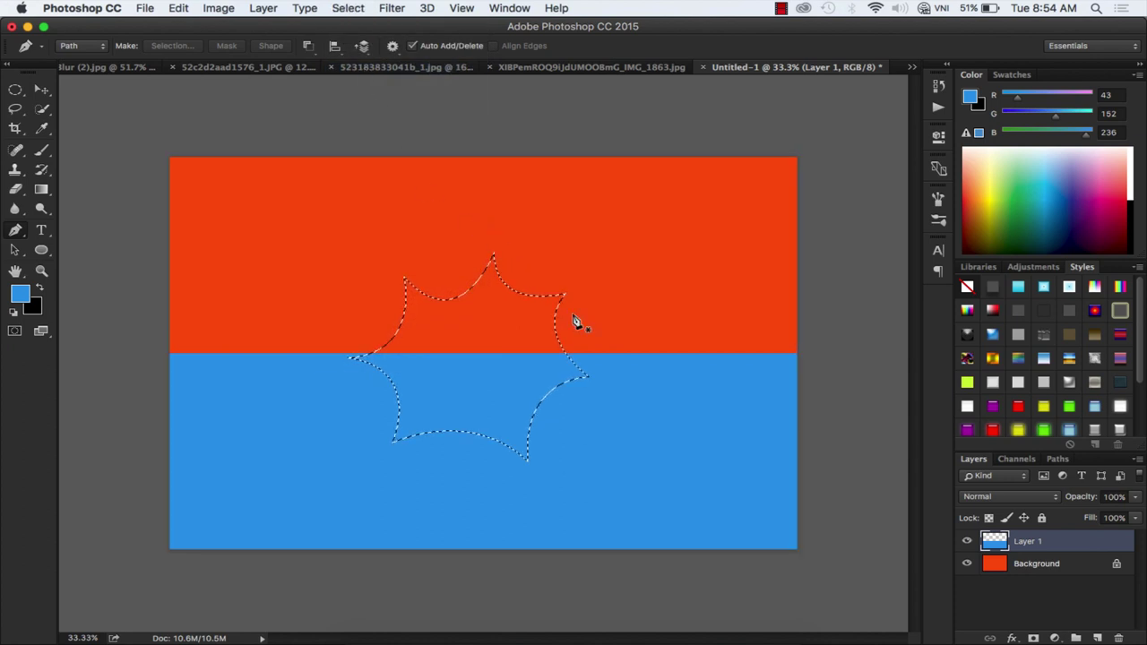
click(1097, 638)
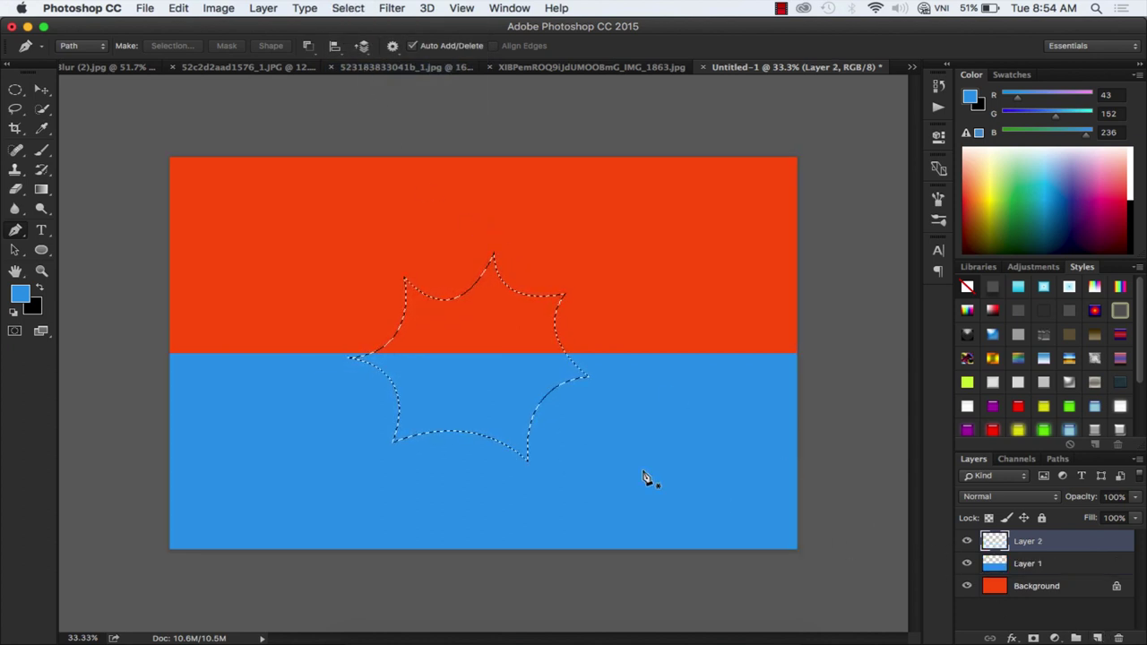
click(14, 313)
click(39, 288)
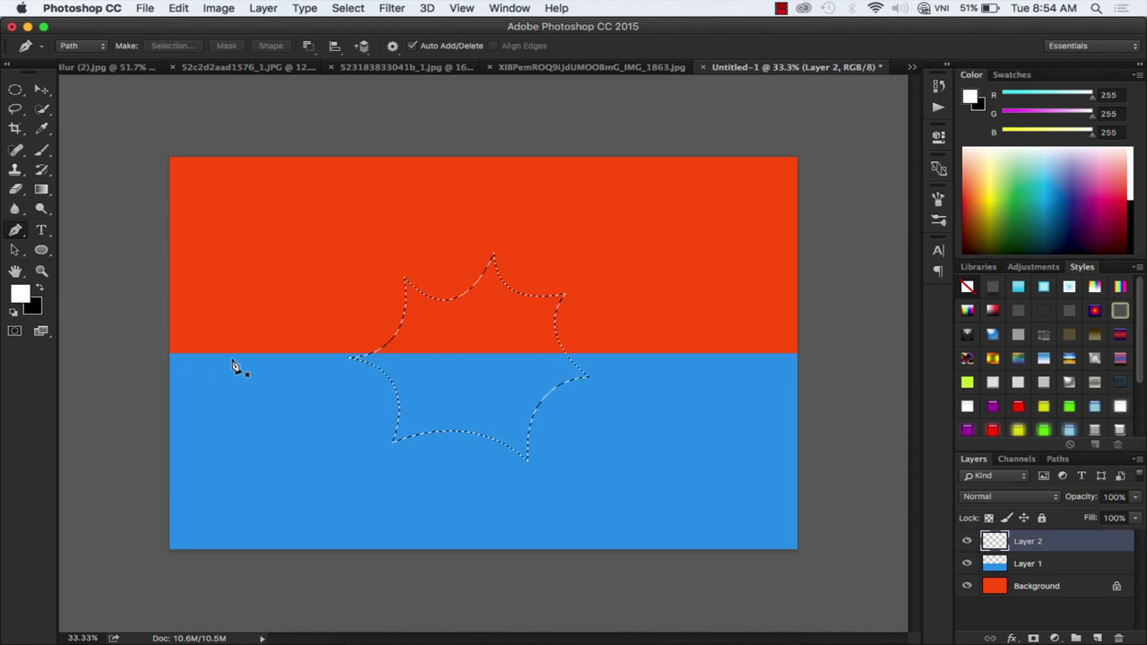
key(alt+BackSpace)
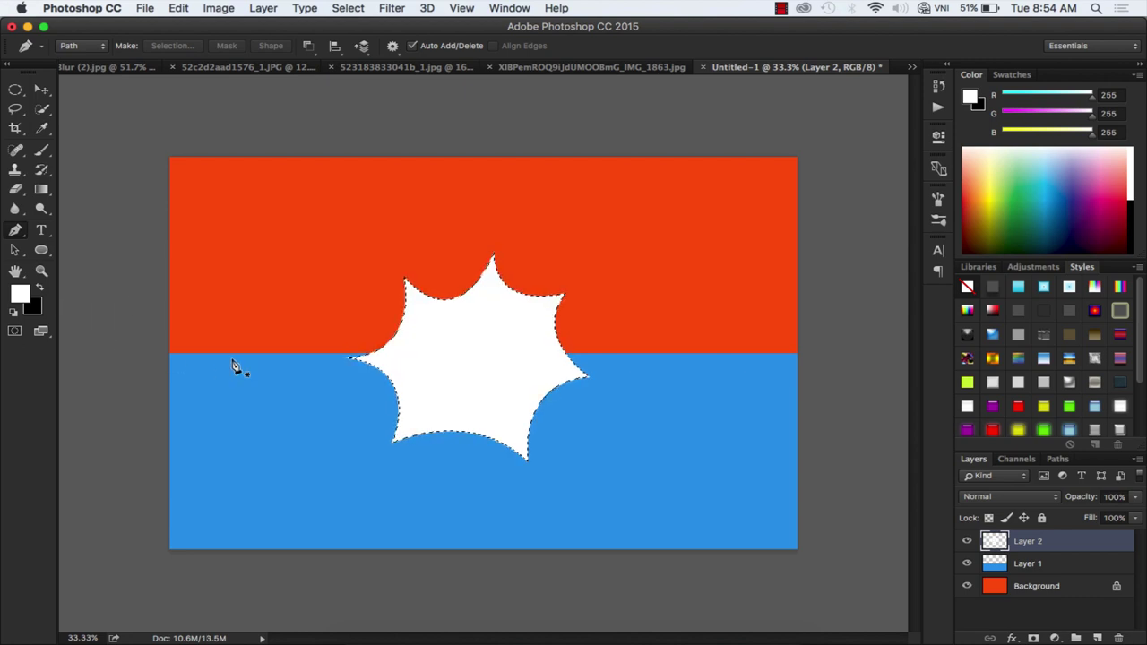
Step: Deselect and duplicate the white star as Layer 2 copy
click(42, 92)
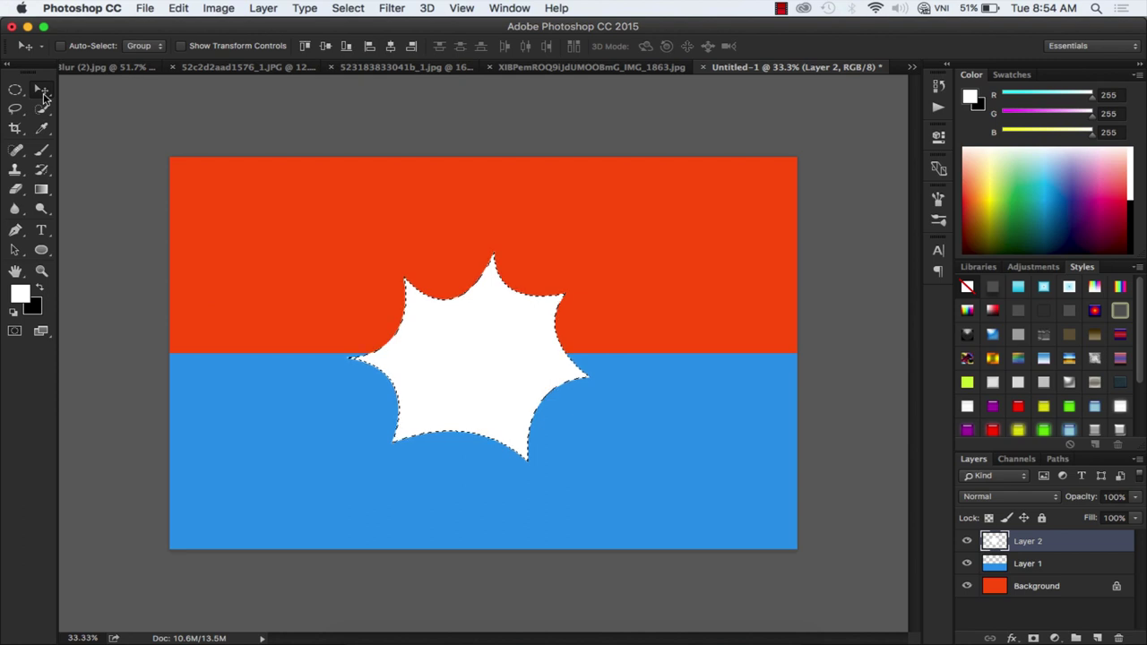
key(ctrl+d)
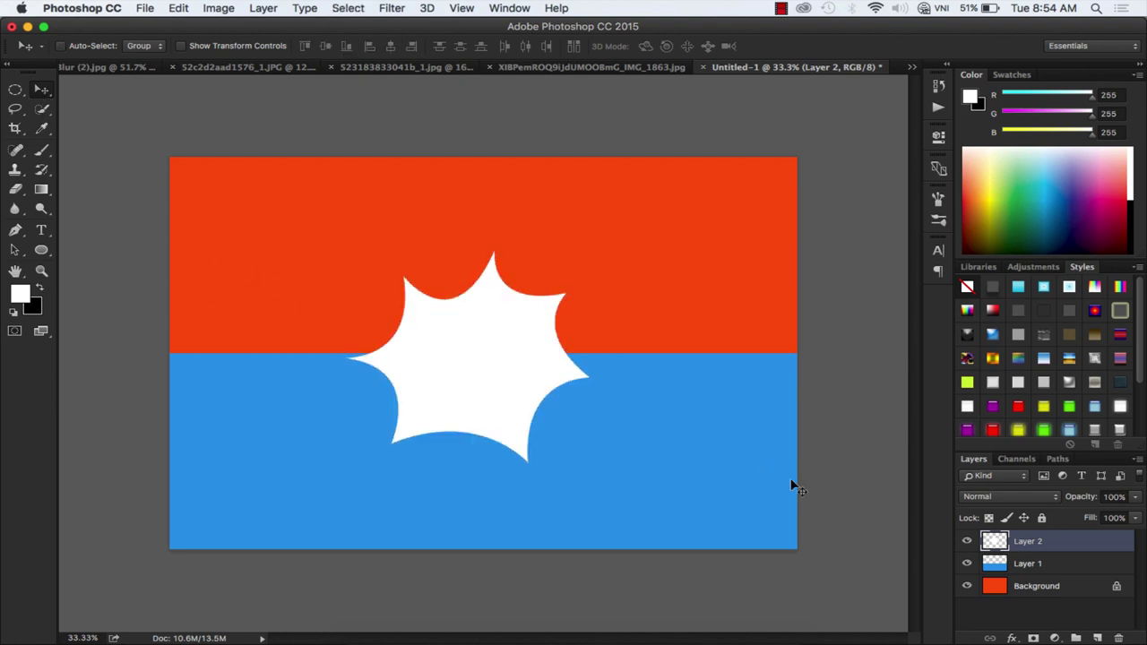
key(ctrl+j)
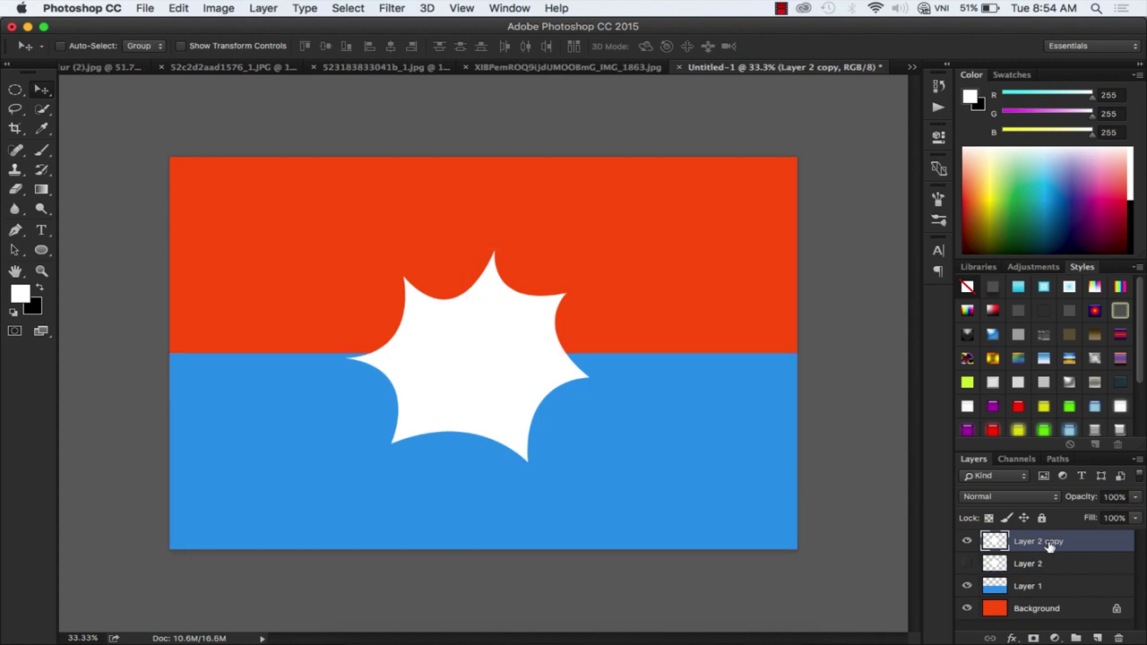
Step: Apply a centred Zoom radial blur, amount 100, and duplicate the result as Layer 2 copy 2
click(392, 8)
mouse_move(399, 185)
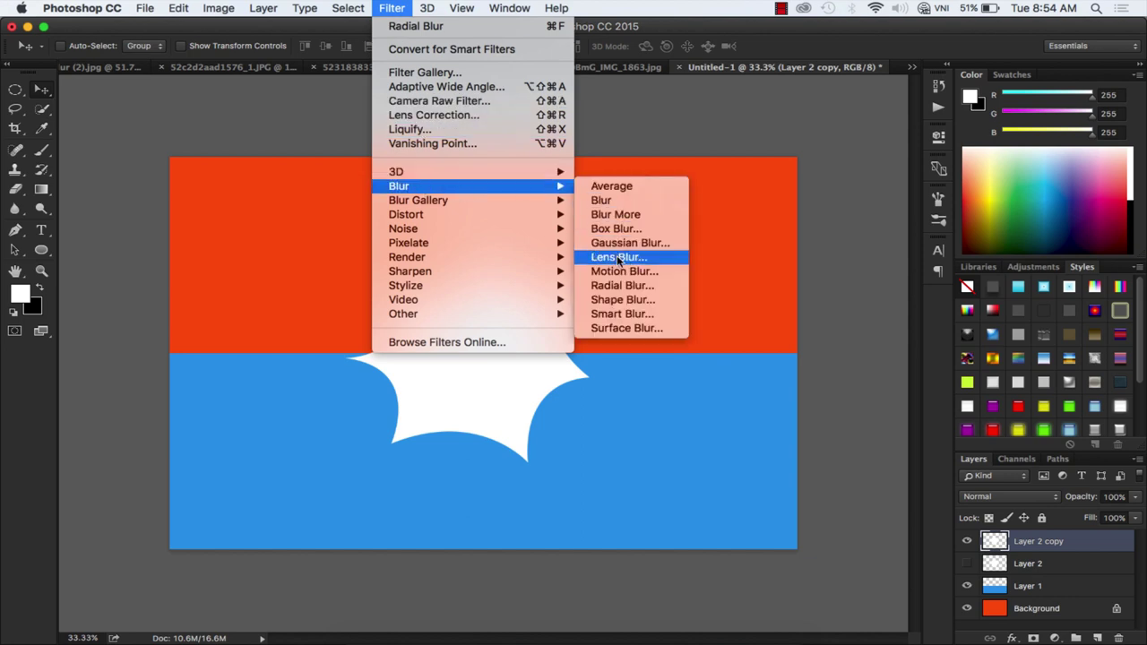
click(619, 285)
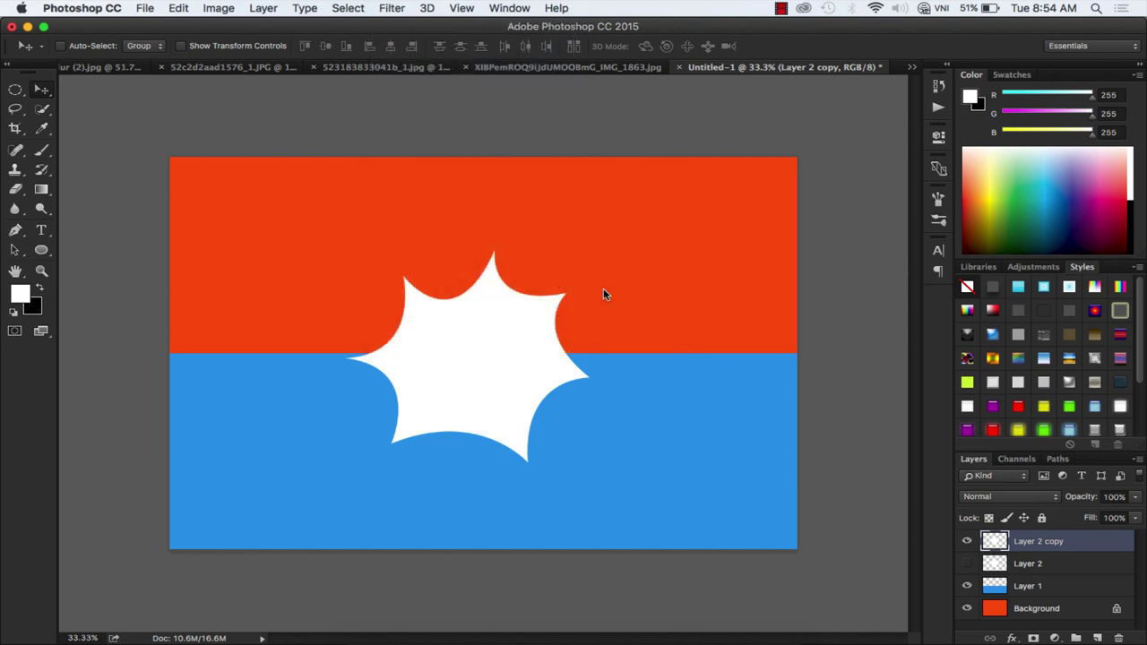
click(754, 268)
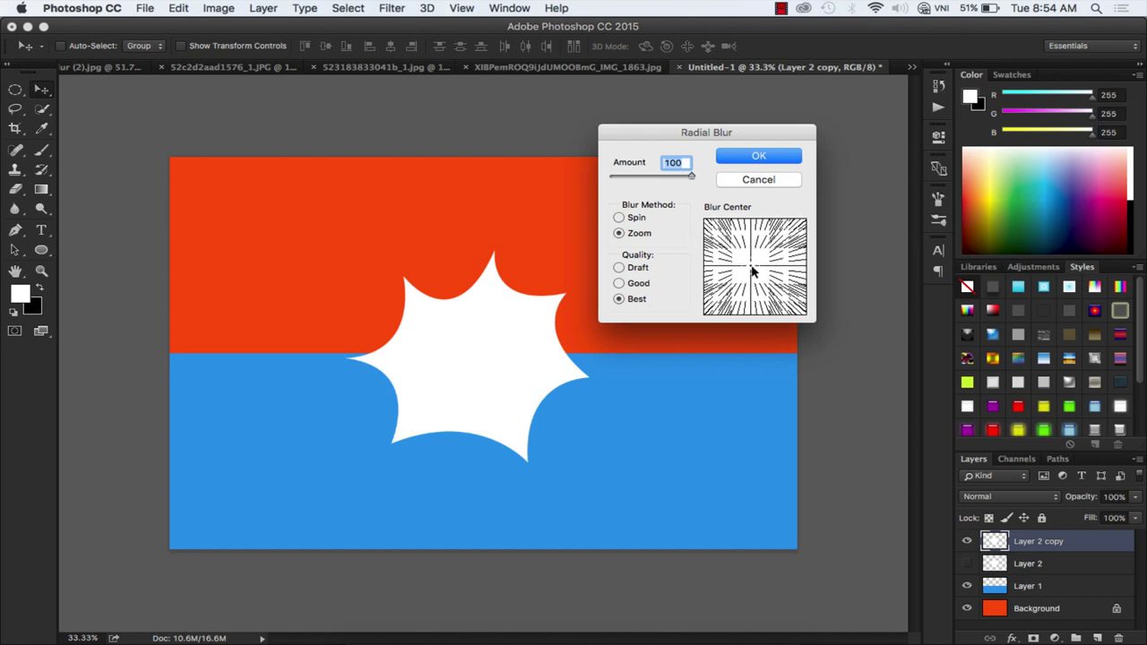
click(754, 270)
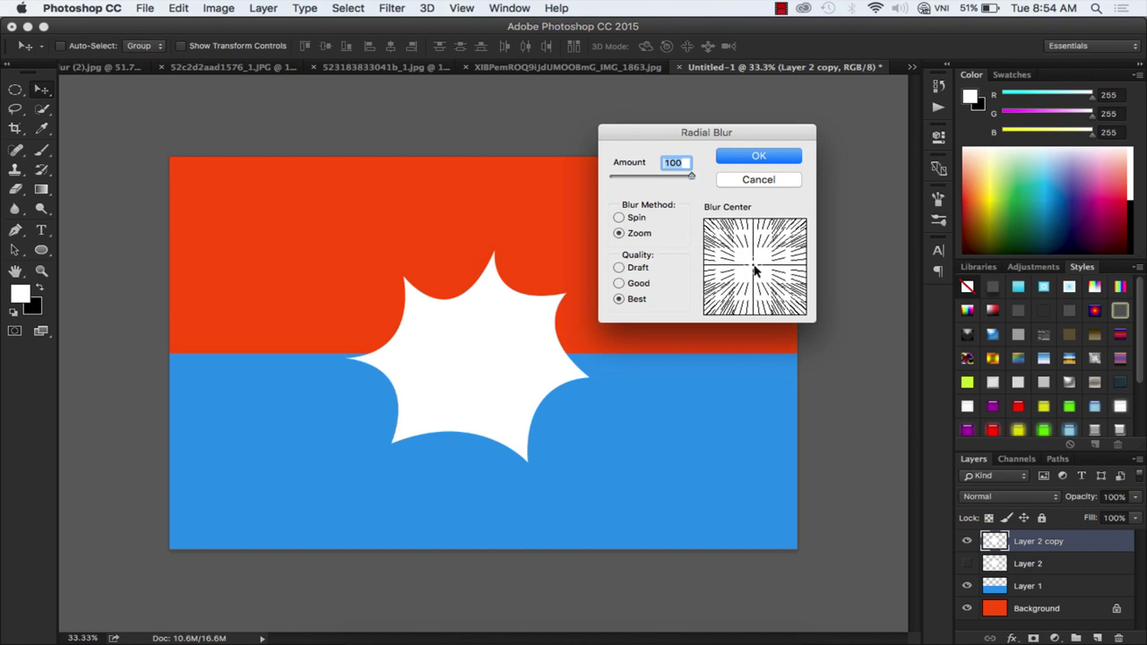
click(758, 159)
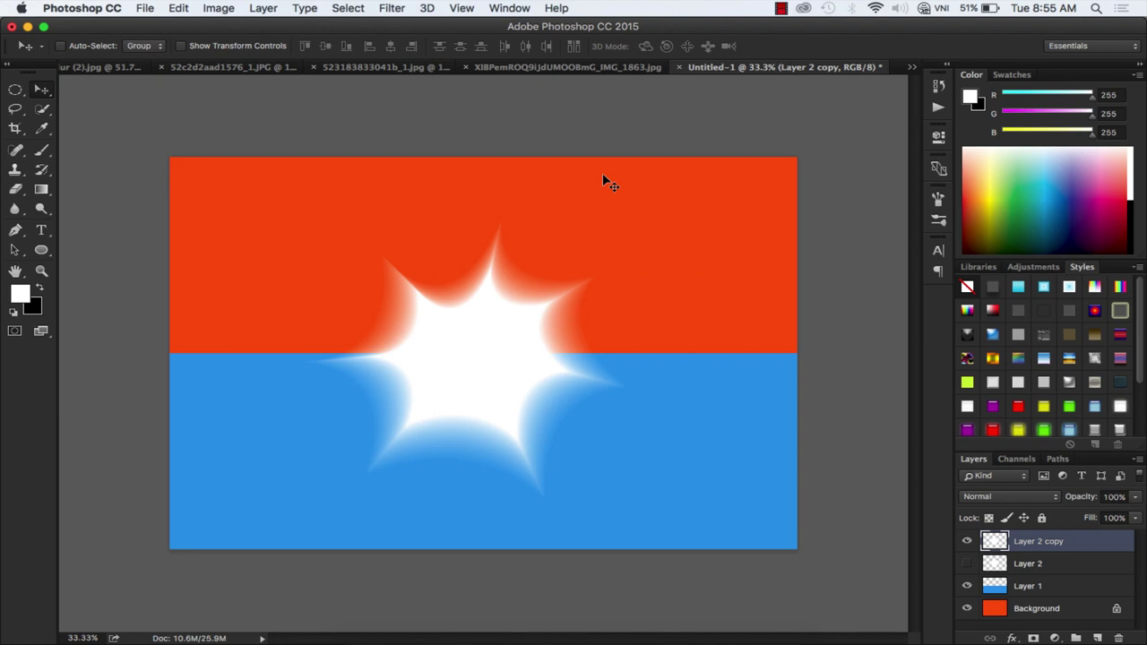
key(ctrl+j)
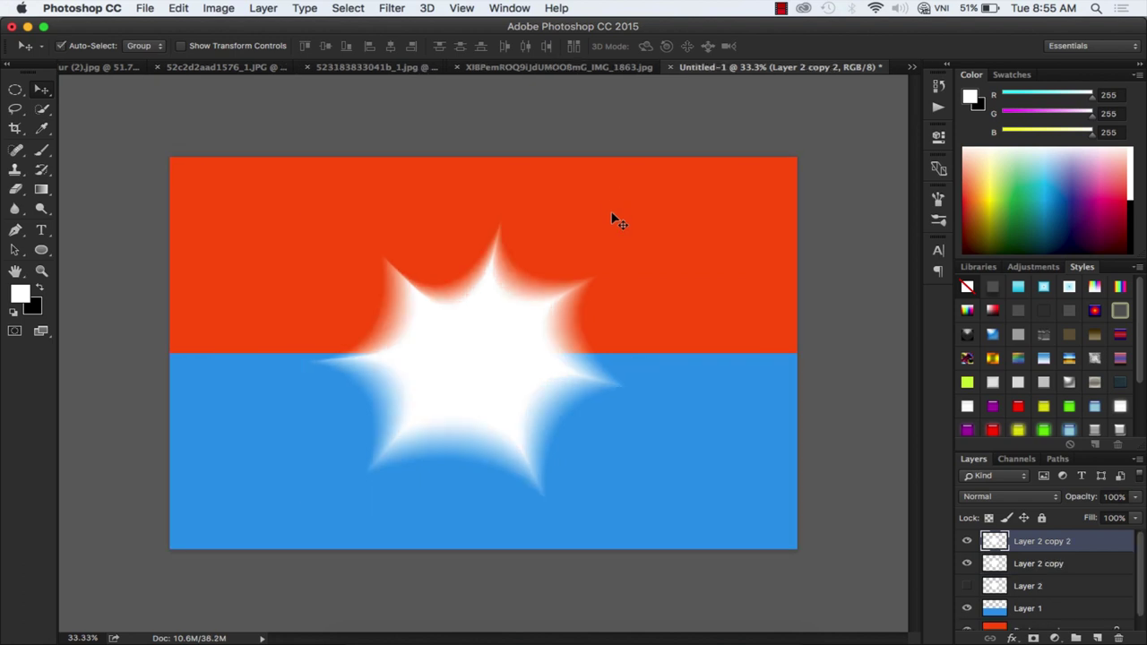
Step: Rotate the blurred Layer 2 copy 2 star and nudge it down-right
key(ctrl+t)
mouse_move(657, 224)
mouse_down()
mouse_move(584, 166)
mouse_move(545, 205)
mouse_up()
drag(507, 313, 514, 321)
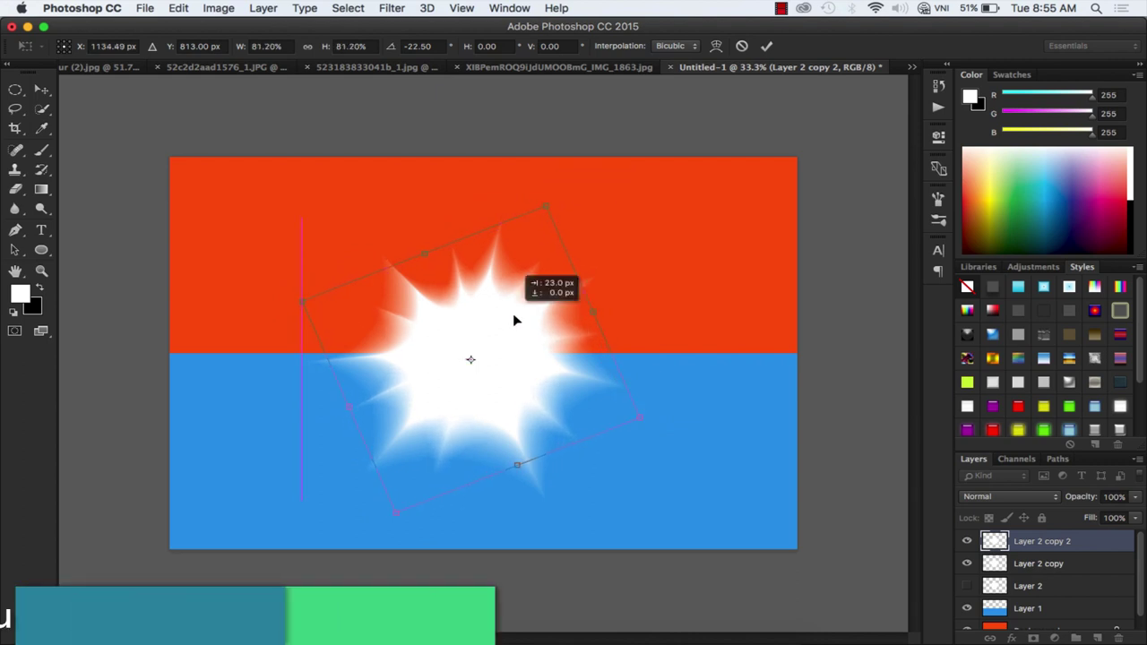
key(Return)
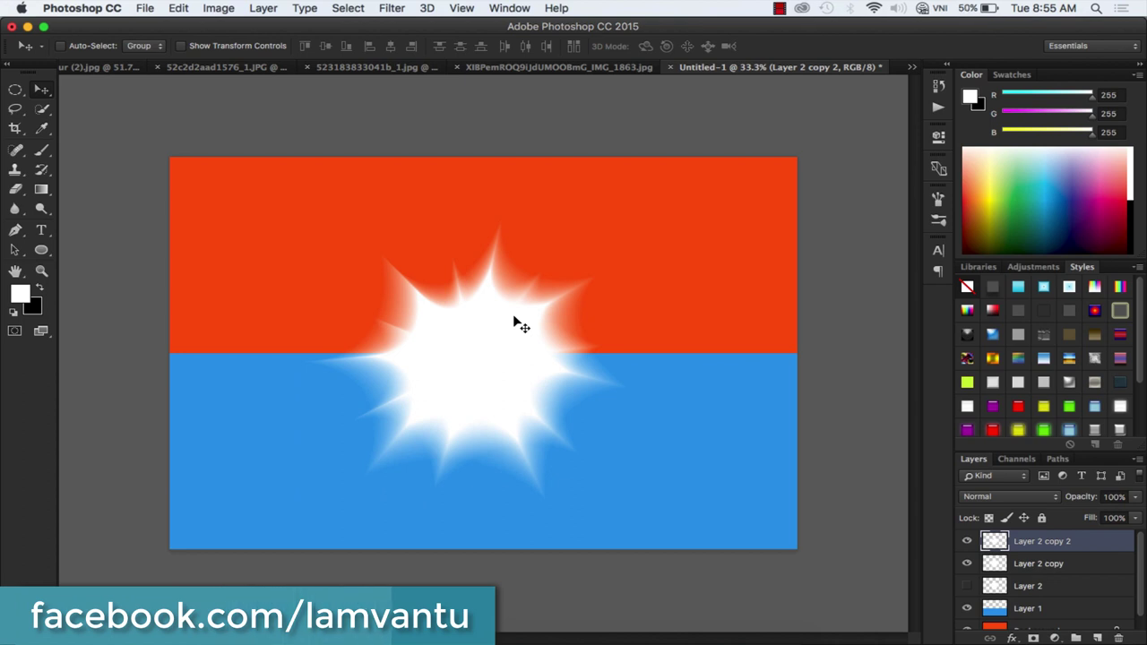
Step: Show Layer 2's sharp star, rotated -12.80° and scaled to 76.60%
click(967, 586)
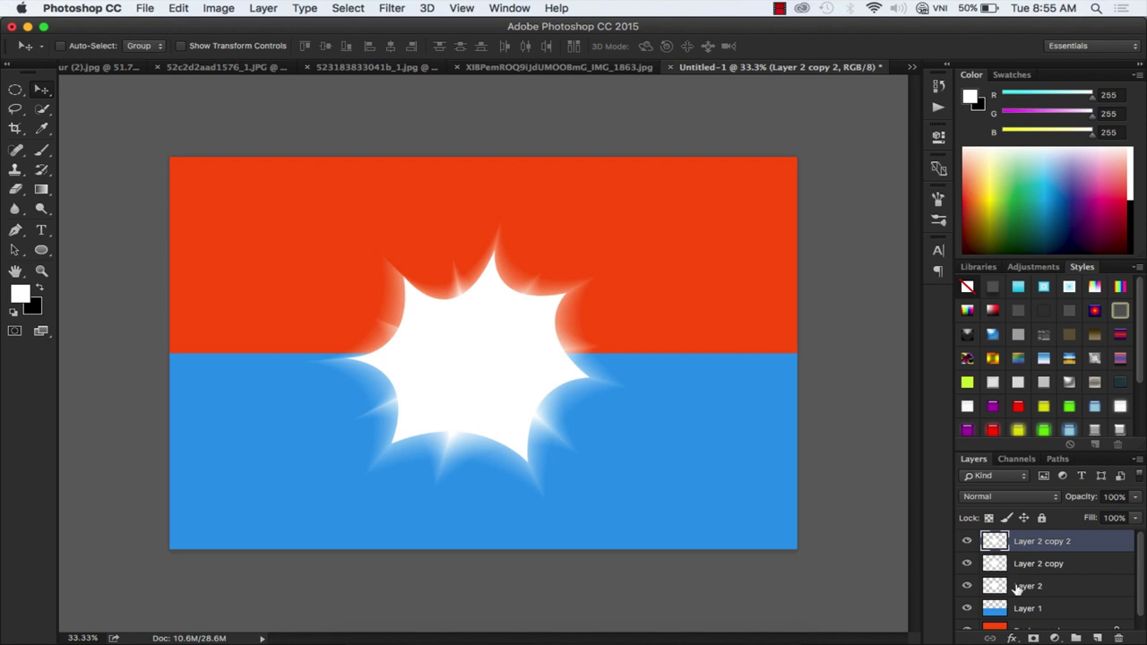
click(1018, 587)
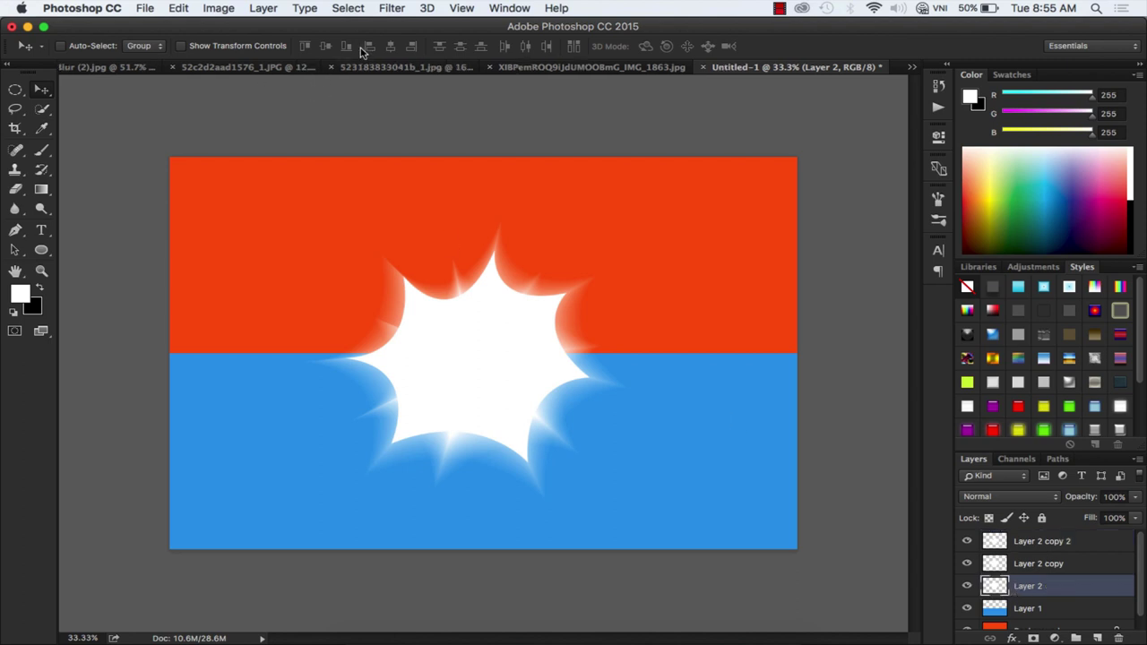
key(ctrl+t)
drag(568, 204, 544, 263)
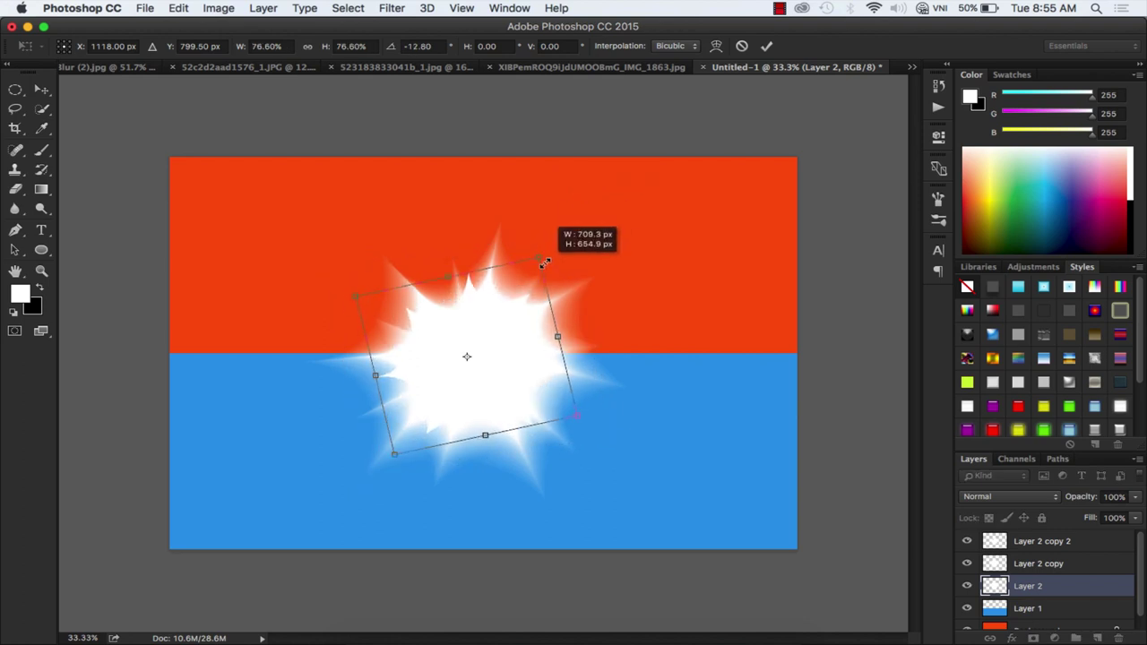
key(Return)
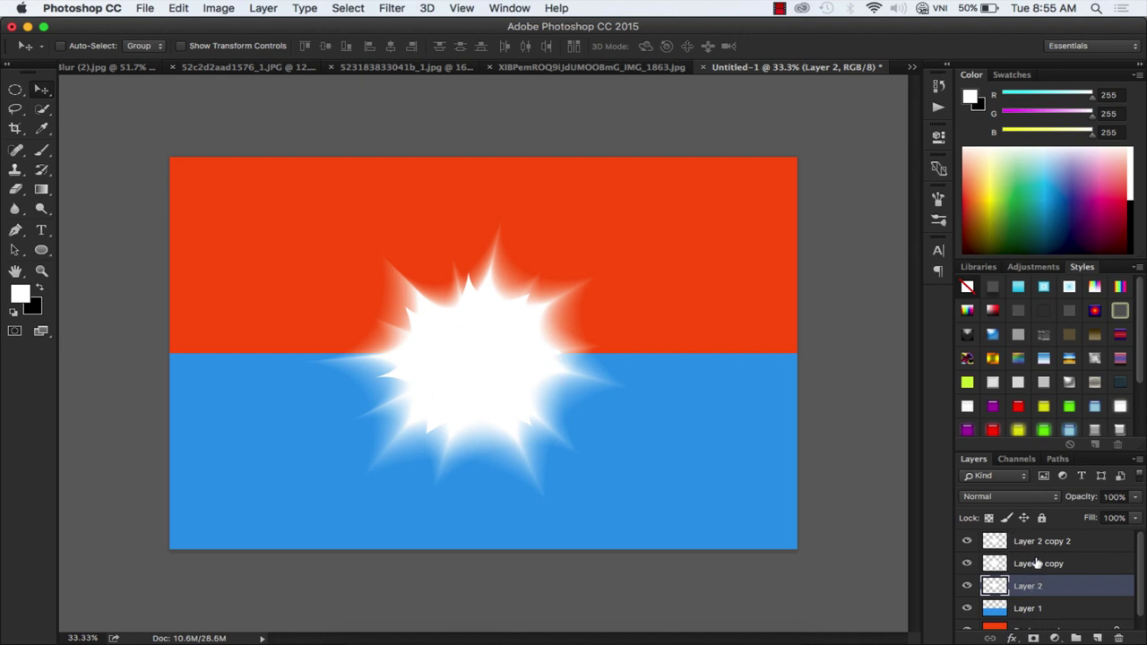
Step: Group the three star layers into Group 1
shift+click(1033, 541)
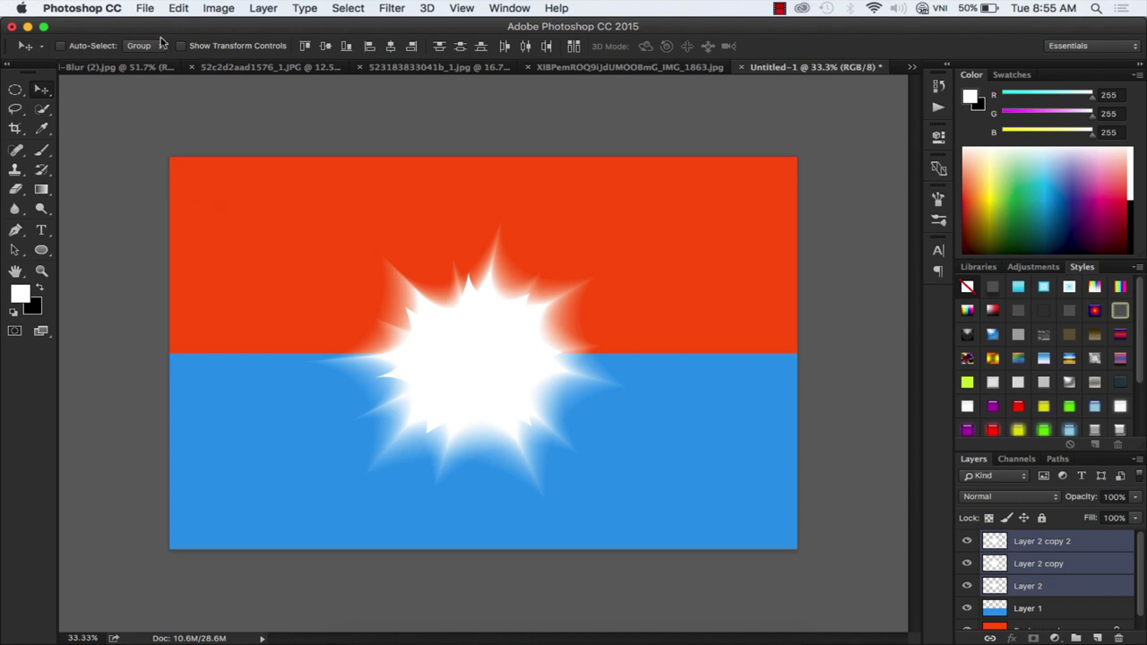
click(264, 8)
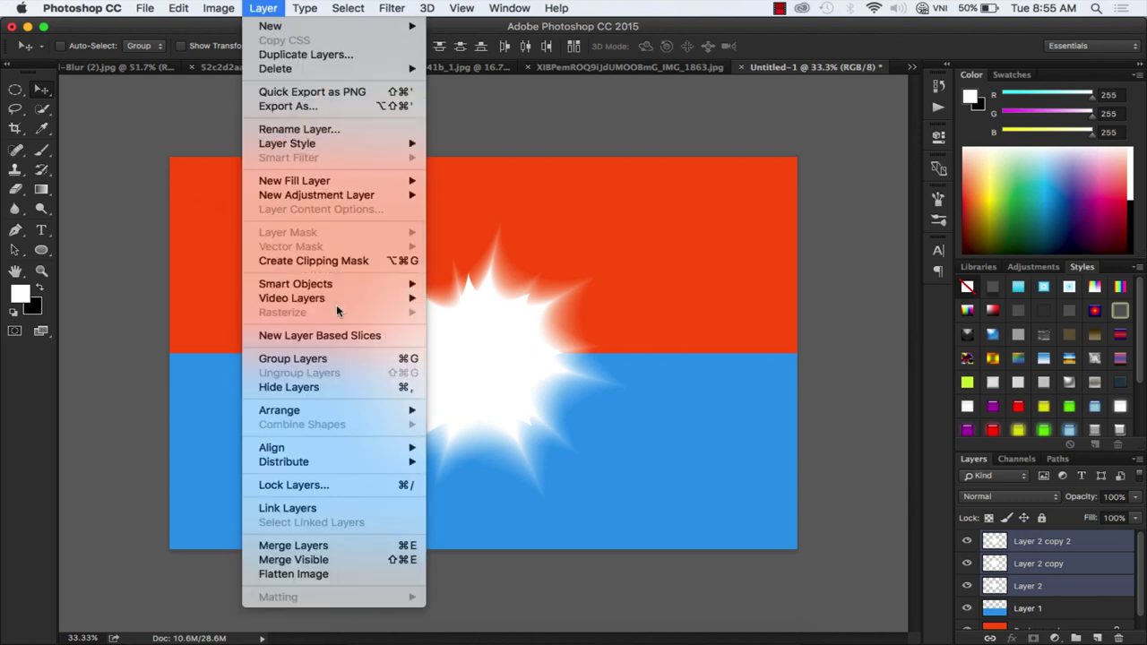
click(329, 358)
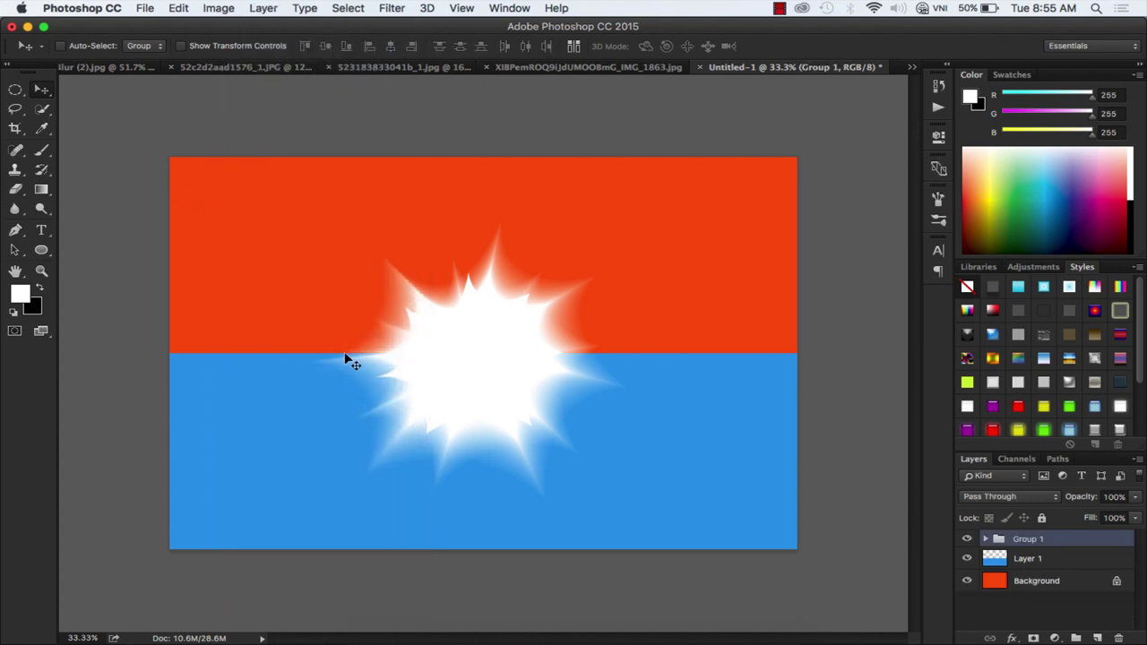
Step: Stretch Group 1 to 139.22% width and rotate it -9.97°
key(ctrl+t)
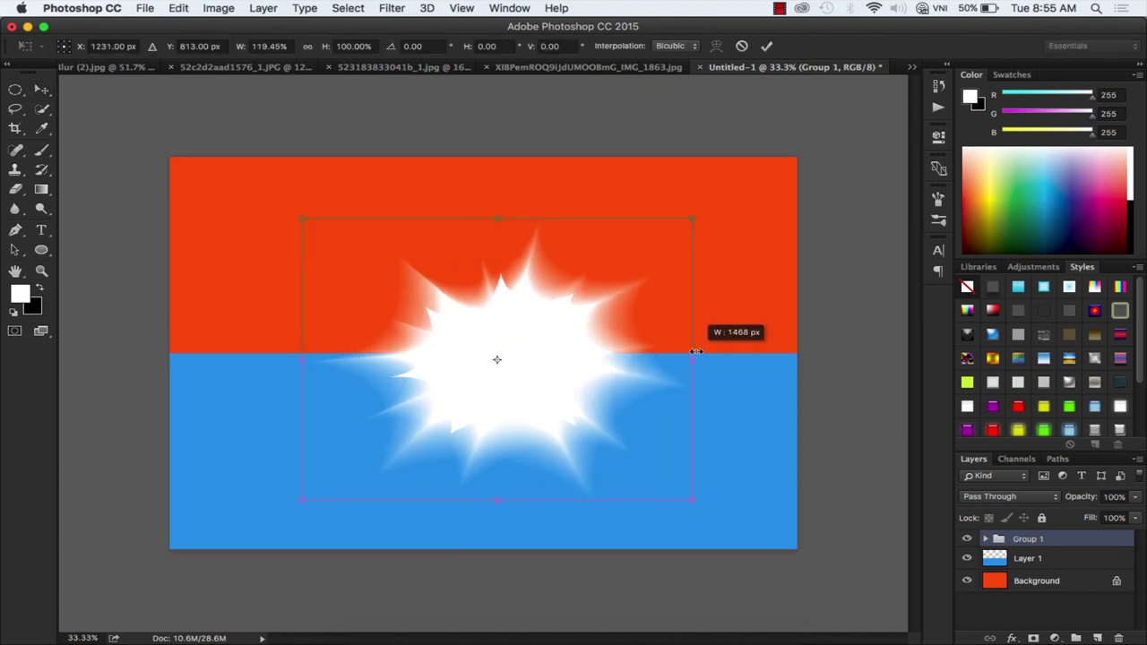
drag(630, 362, 726, 362)
drag(300, 365, 271, 362)
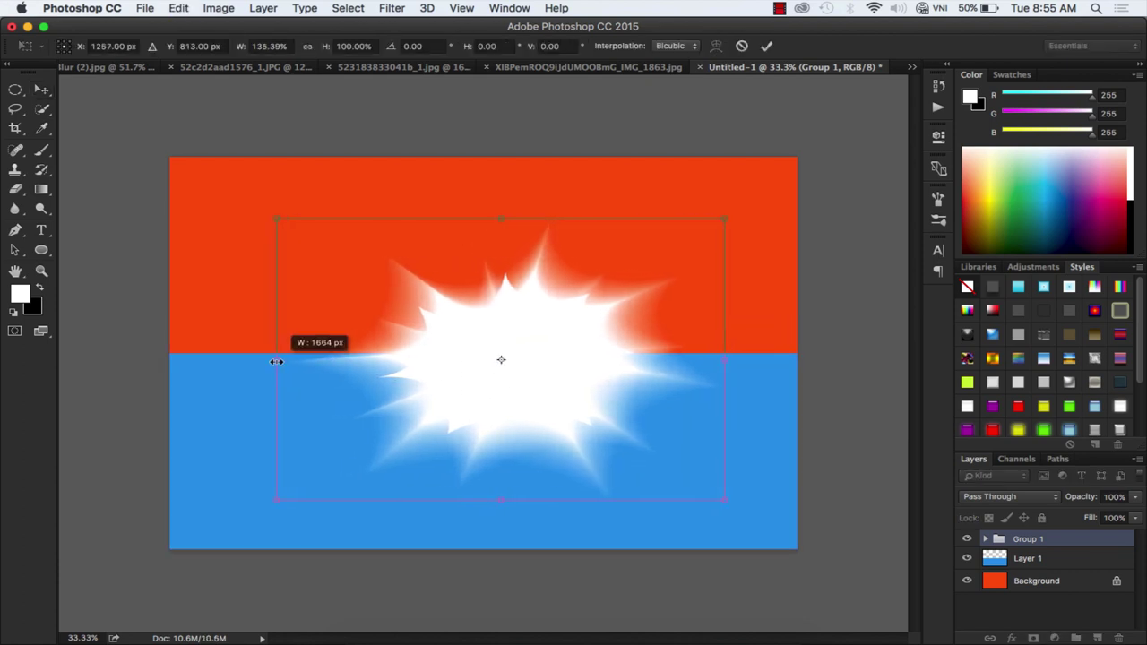
drag(493, 198, 466, 192)
drag(525, 305, 491, 293)
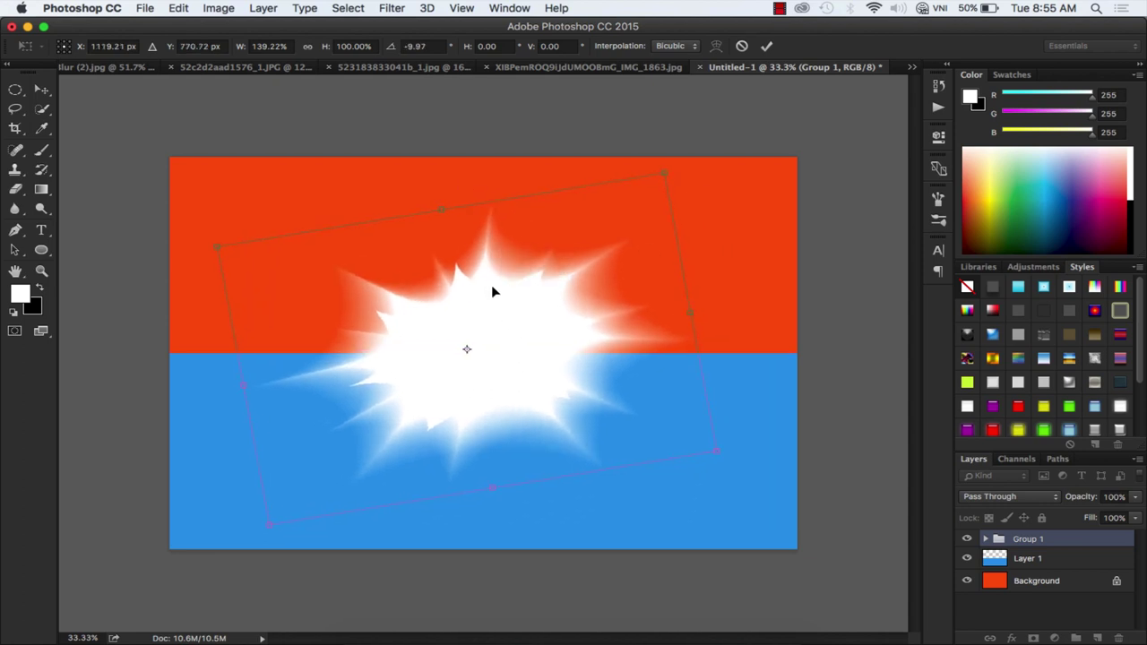
key(Return)
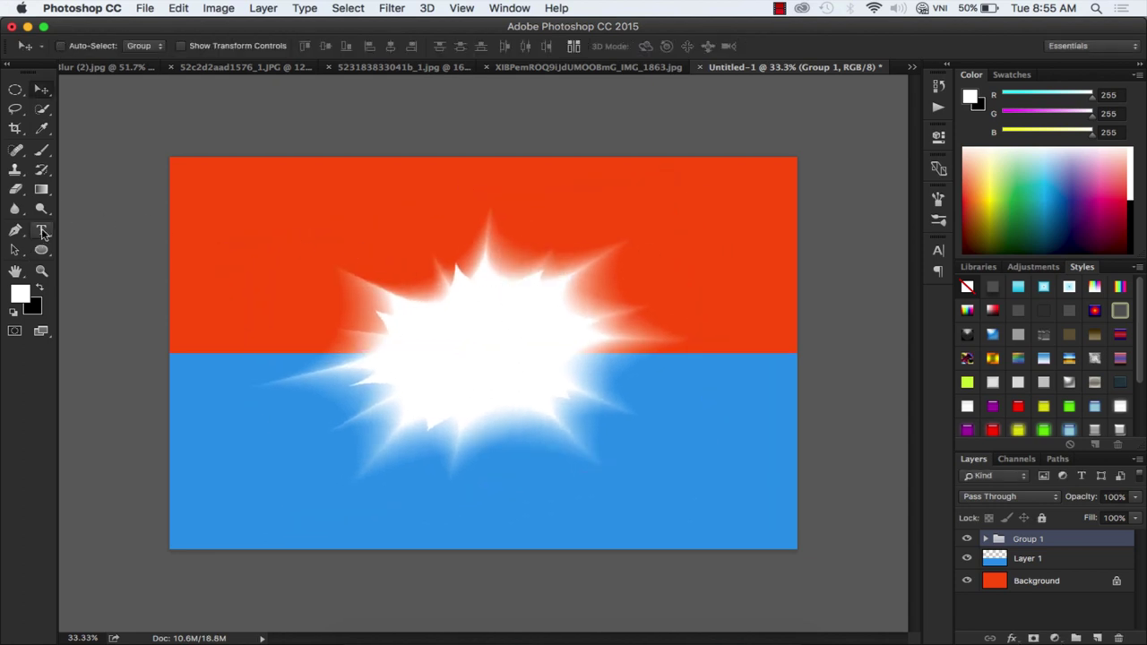
Step: Type 'TUVLOG' in the upper-left orange area
click(42, 230)
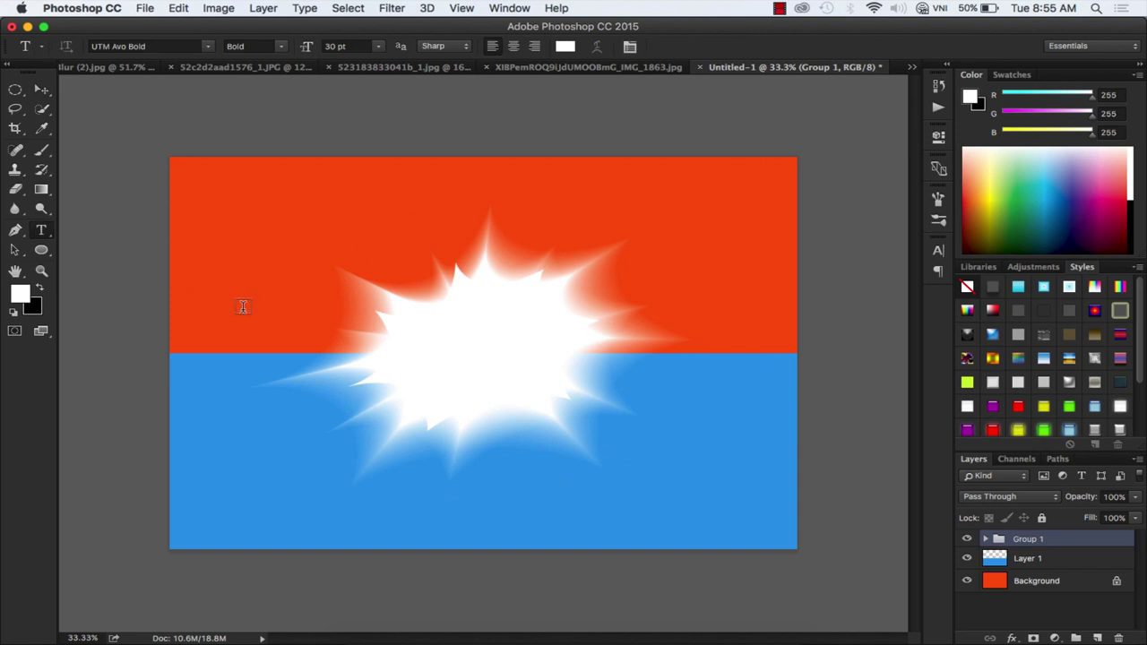
click(242, 307)
text(TUVLOG)
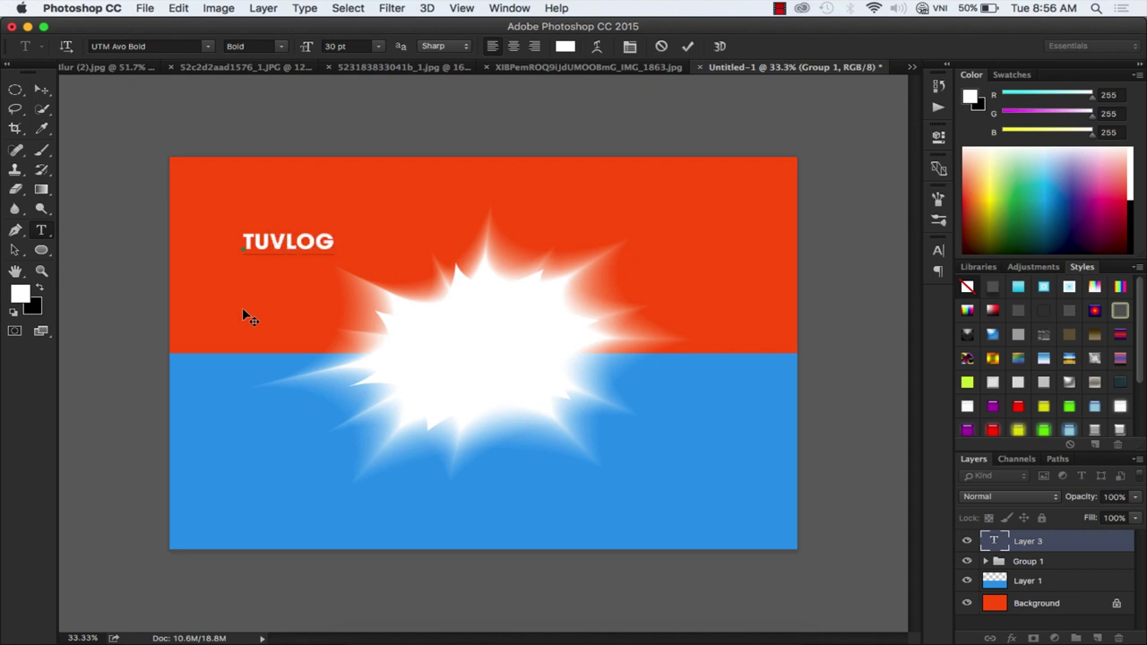
click(41, 88)
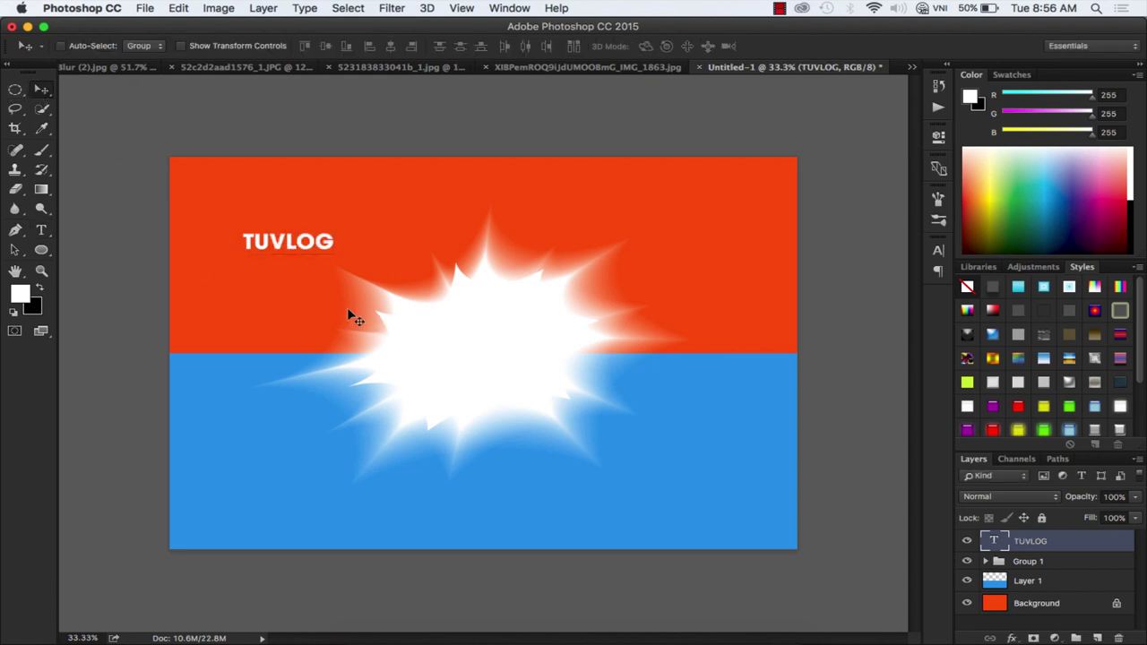
Step: Prefix the text with '#', enlarge it about 290% and move it up-left
key(t)
click(243, 242)
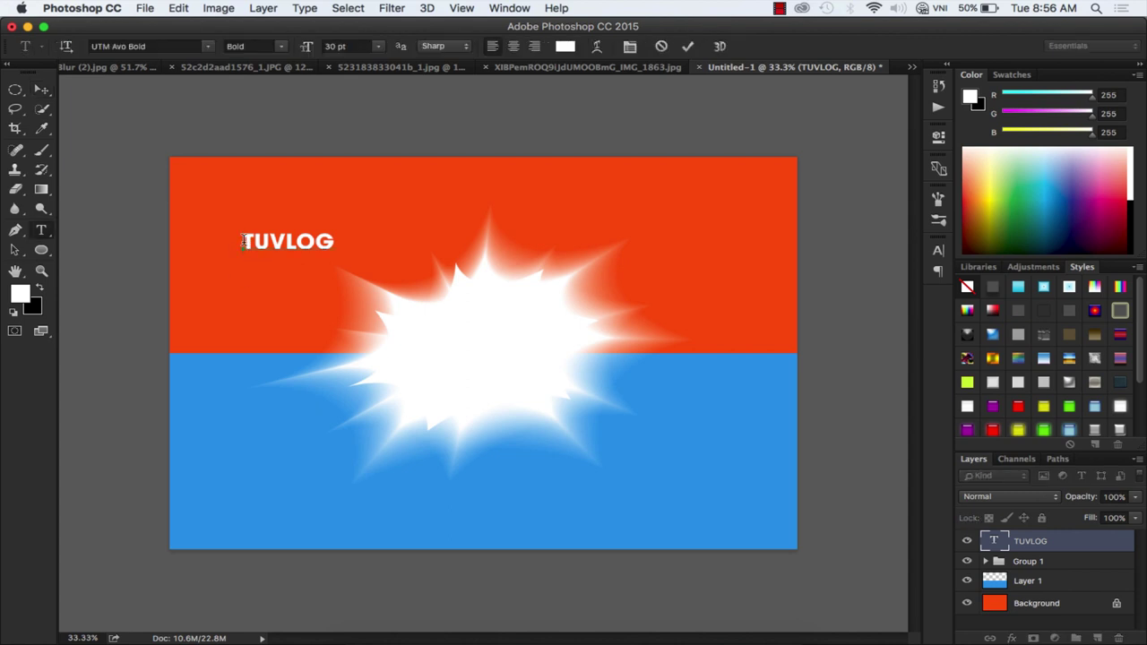
text(#)
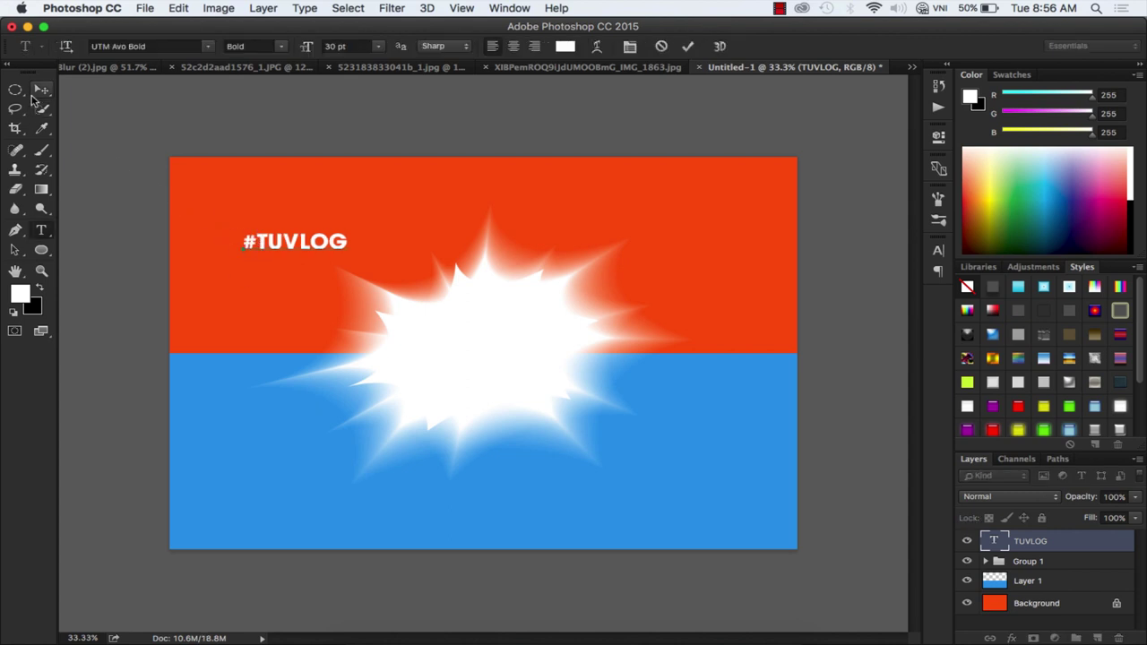
click(41, 89)
key(ctrl+t)
drag(345, 252, 526, 363)
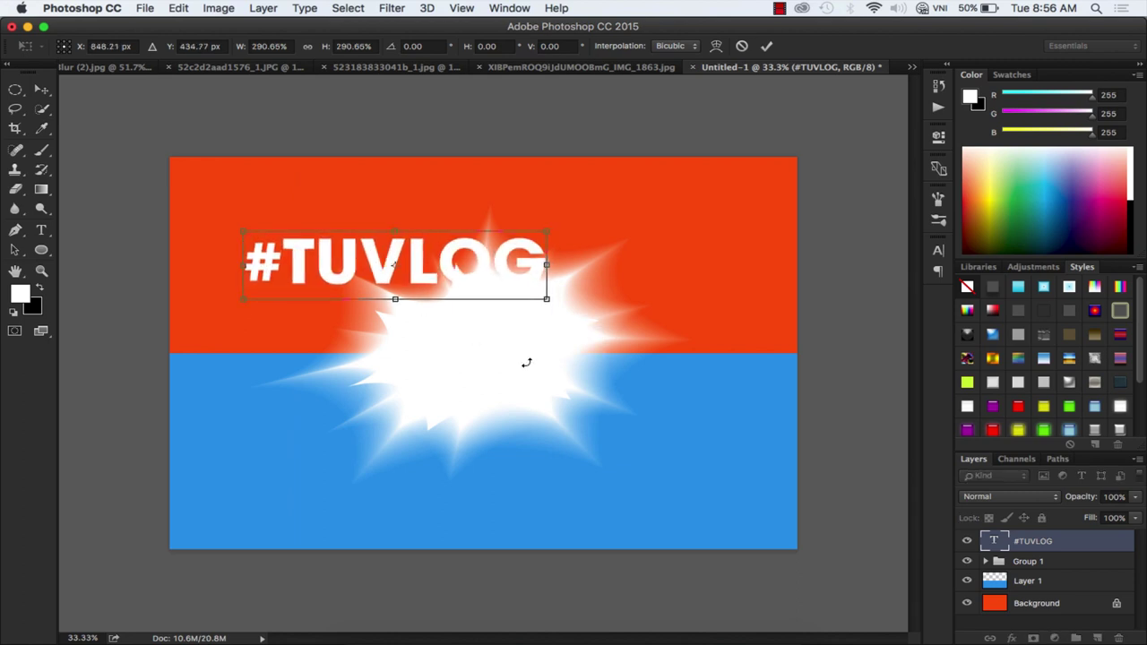
key(Return)
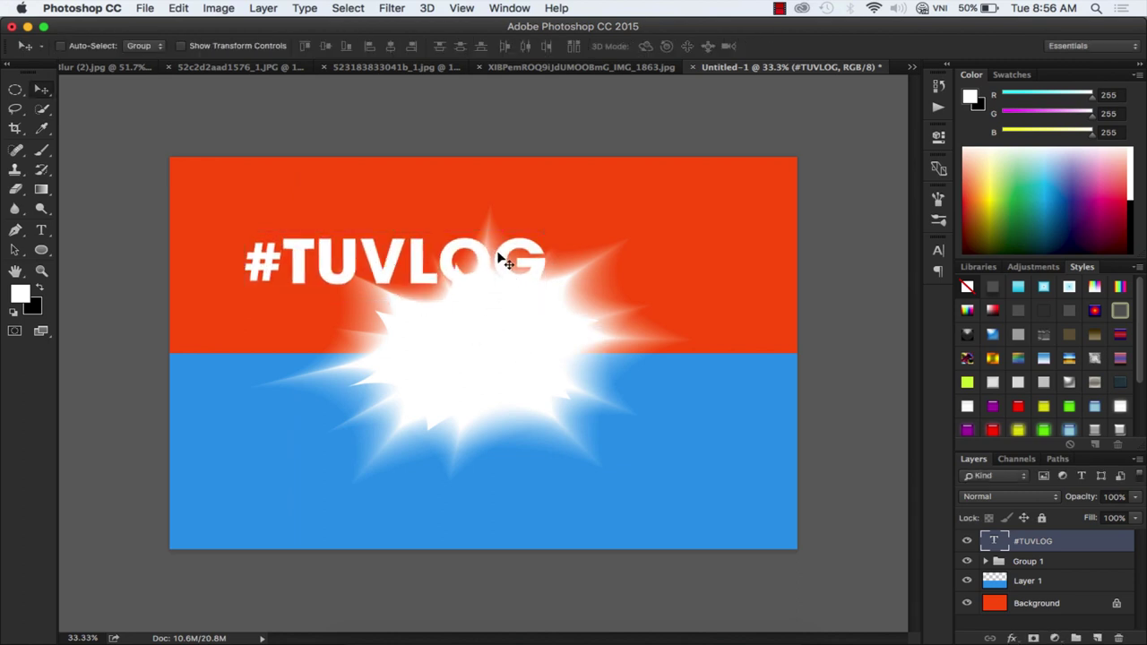
drag(506, 262, 484, 232)
Step: Change the #VLOG font to a heavier one and scale it to 166%
click(40, 229)
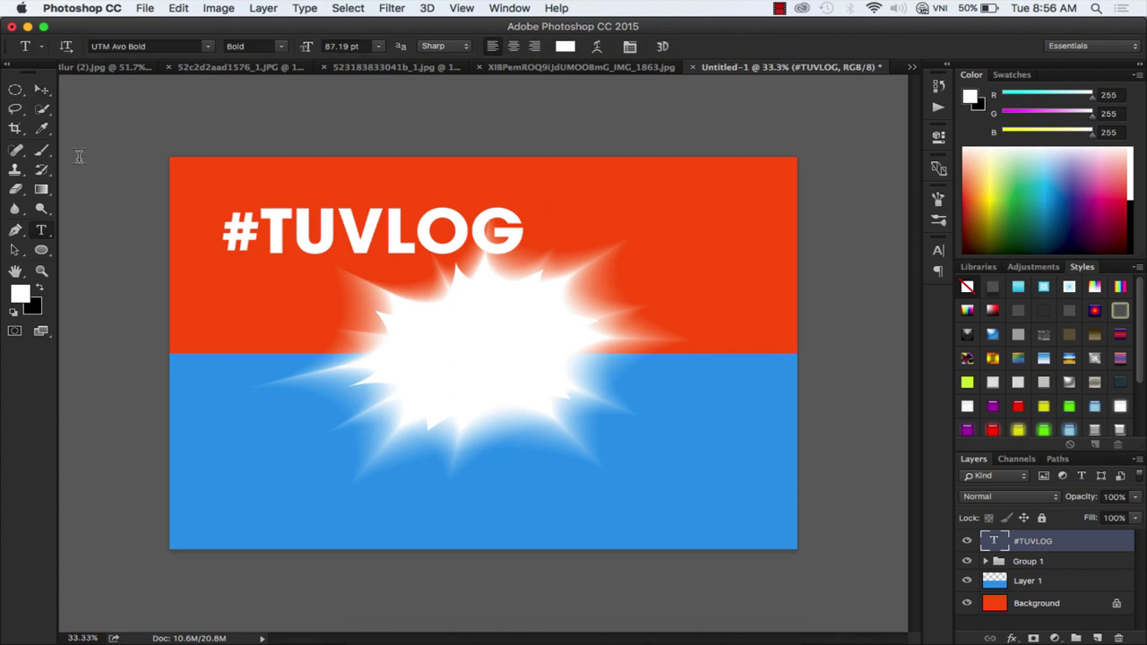
click(147, 47)
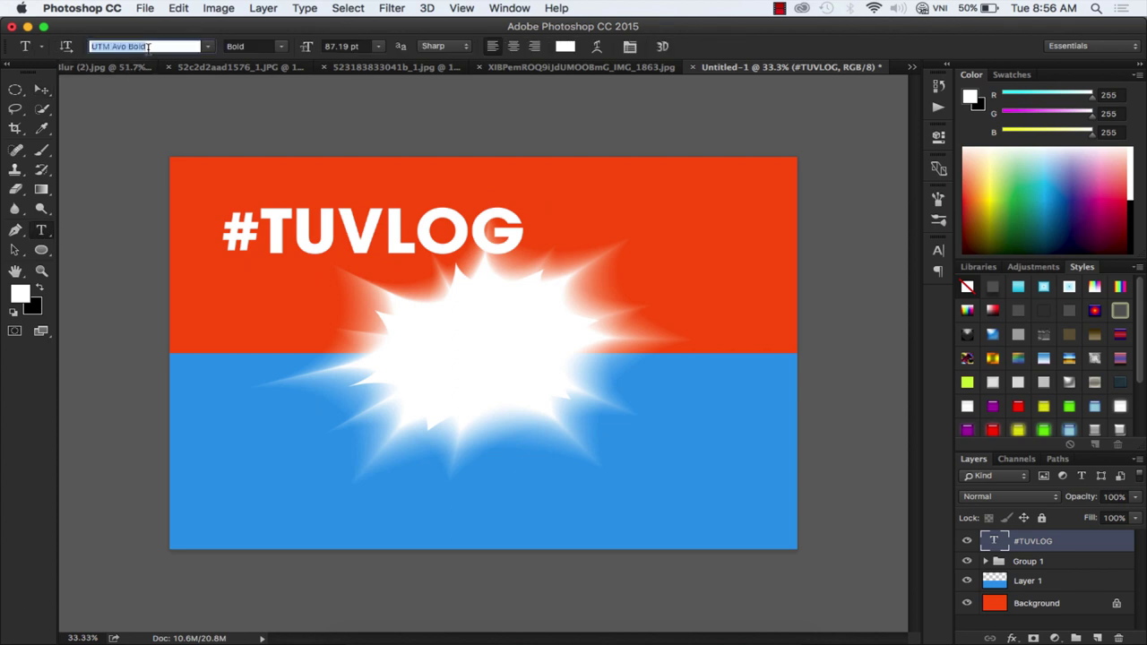
key(ctrl+t)
drag(427, 266, 557, 351)
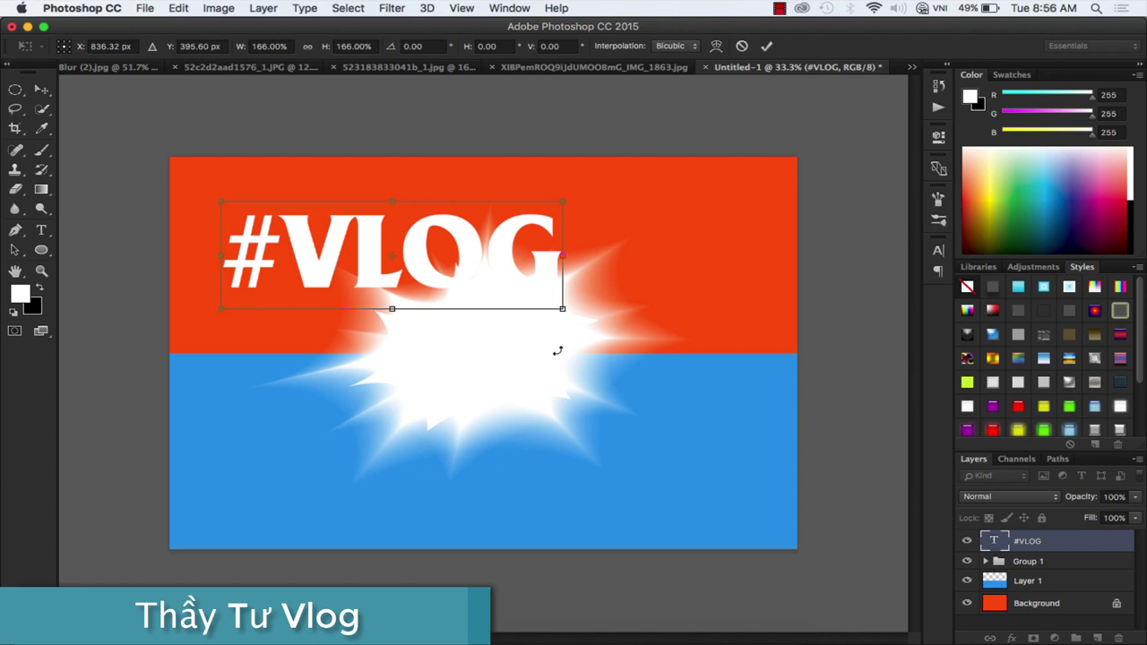
key(Return)
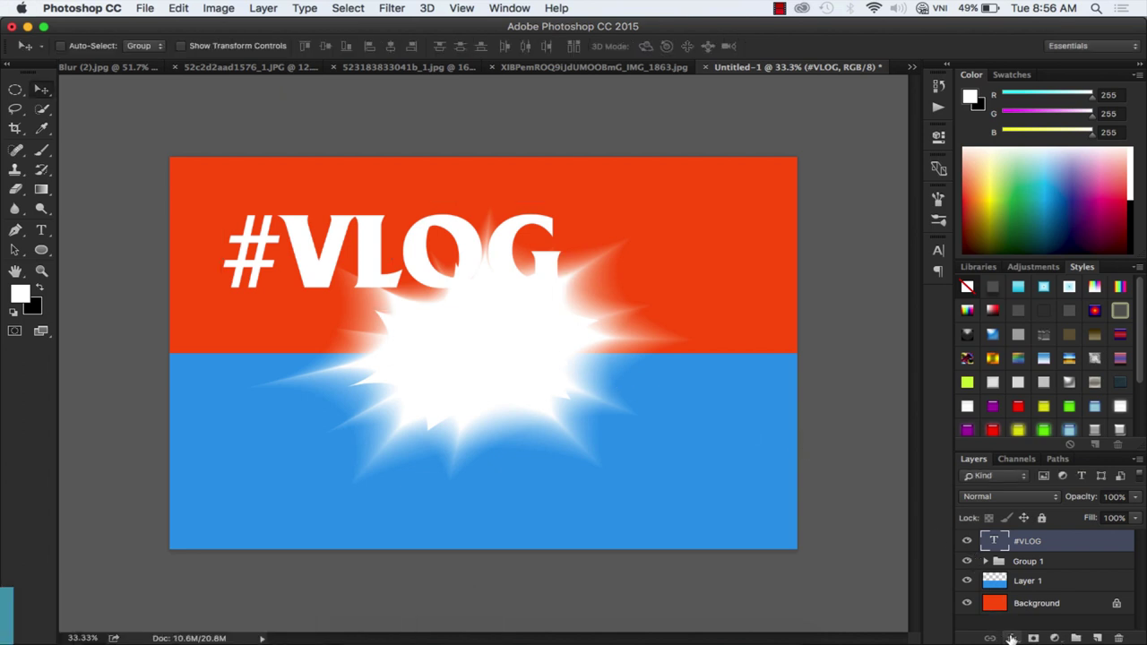
Step: Add Bevel & Emboss and a blue Color Overlay to the #VLOG layer
click(1012, 639)
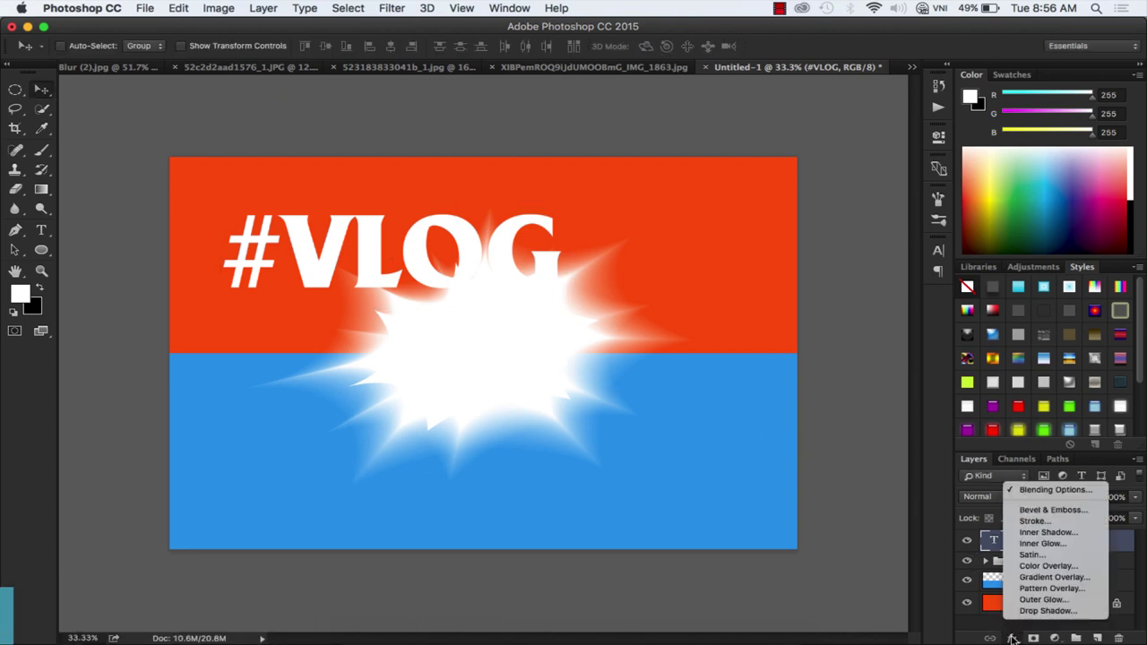
click(1035, 511)
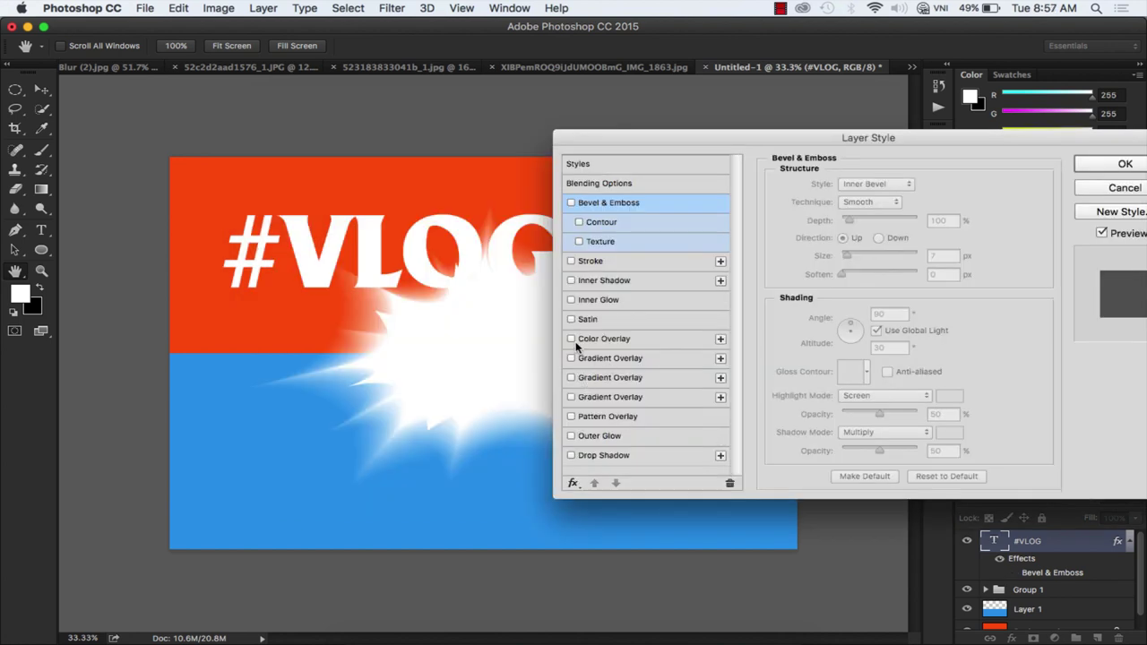
click(572, 338)
click(598, 341)
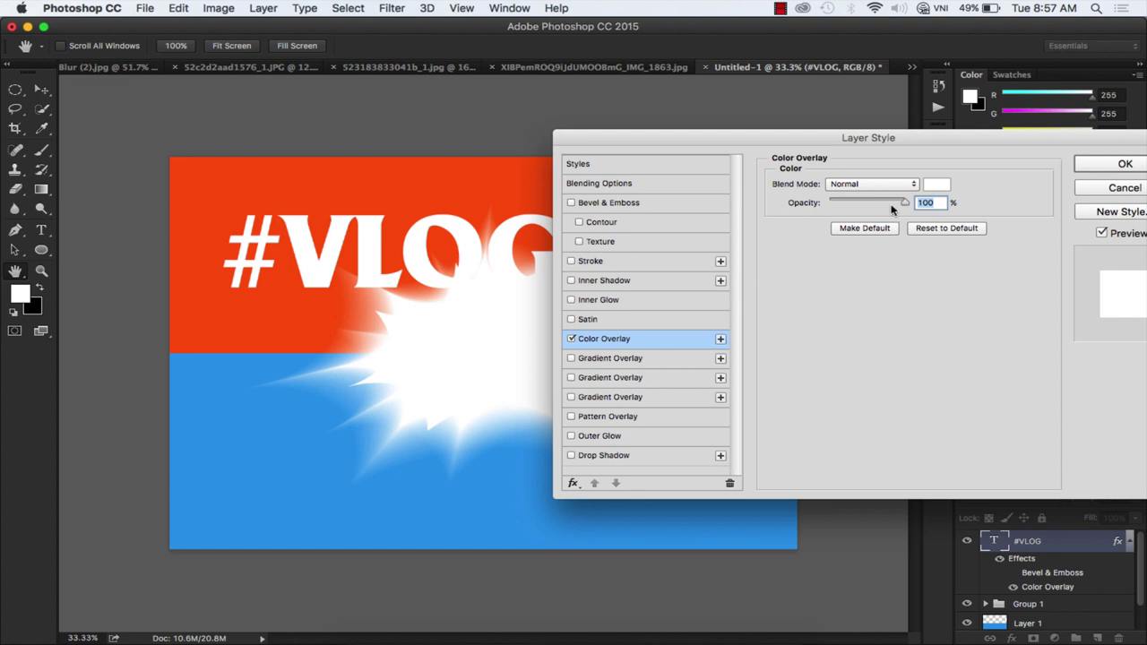
click(936, 186)
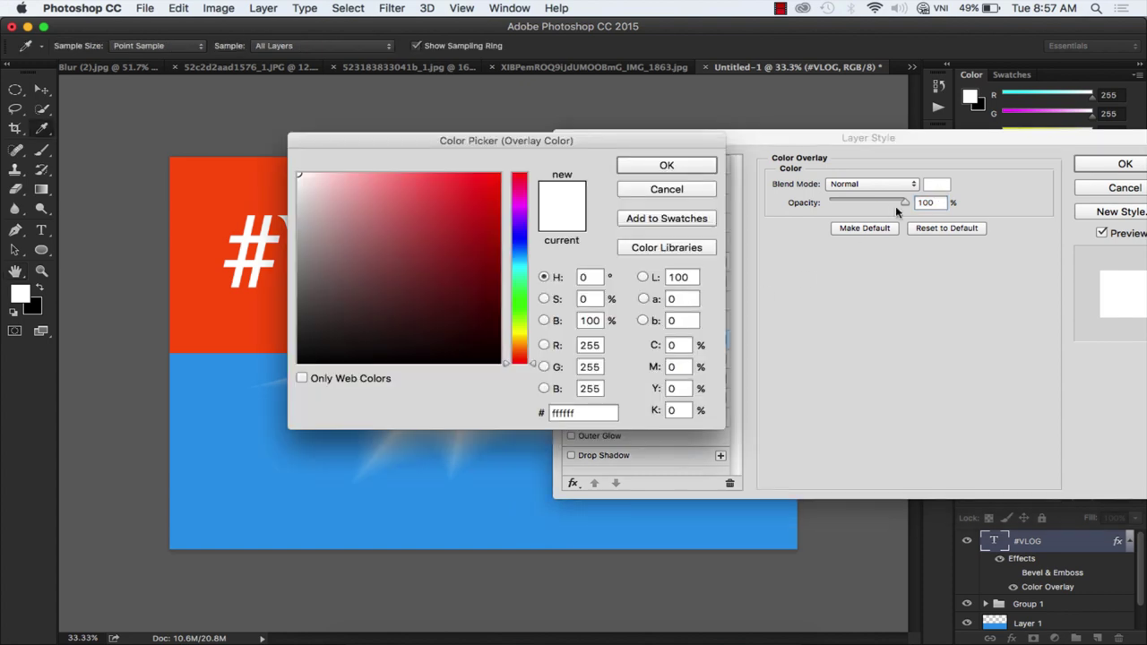
click(517, 256)
click(484, 226)
click(667, 165)
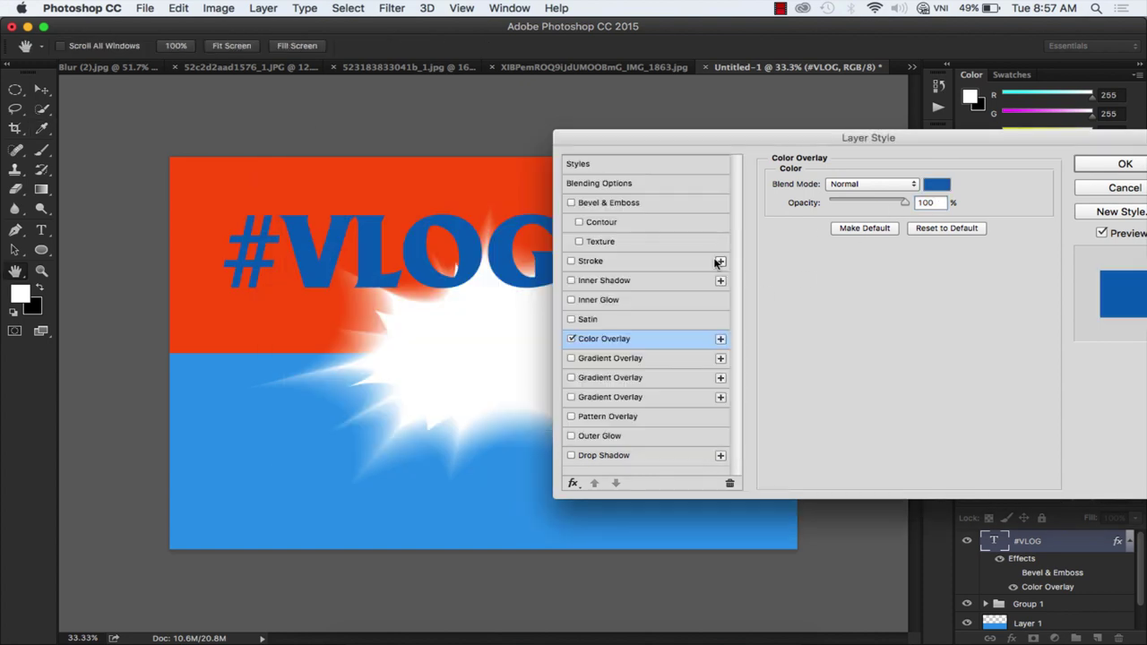
Step: Set the Inner Bevel to 386% depth, 9 px size with a Ring gloss contour
click(599, 205)
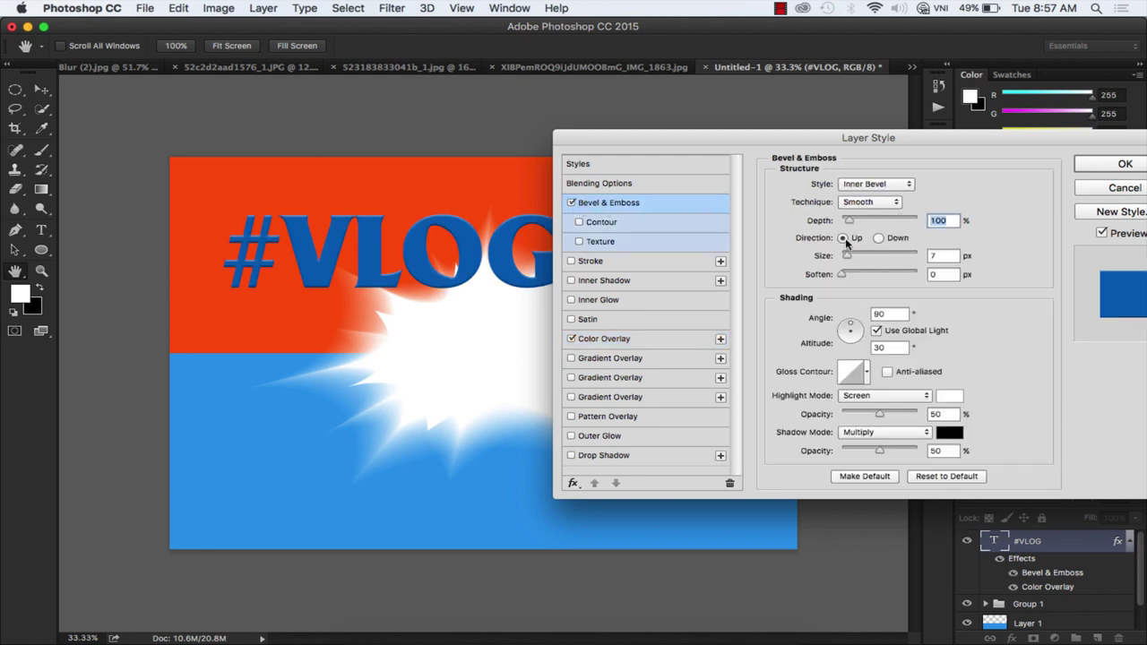
mouse_move(846, 256)
mouse_down()
mouse_move(875, 221)
mouse_move(849, 258)
mouse_up()
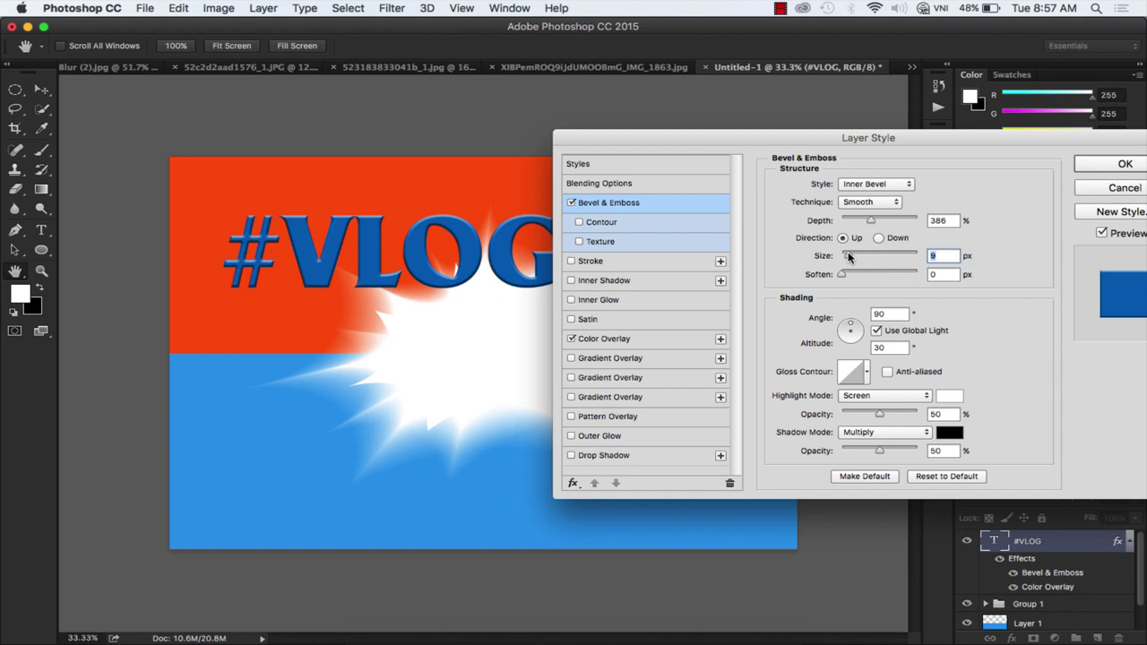
click(866, 373)
click(795, 409)
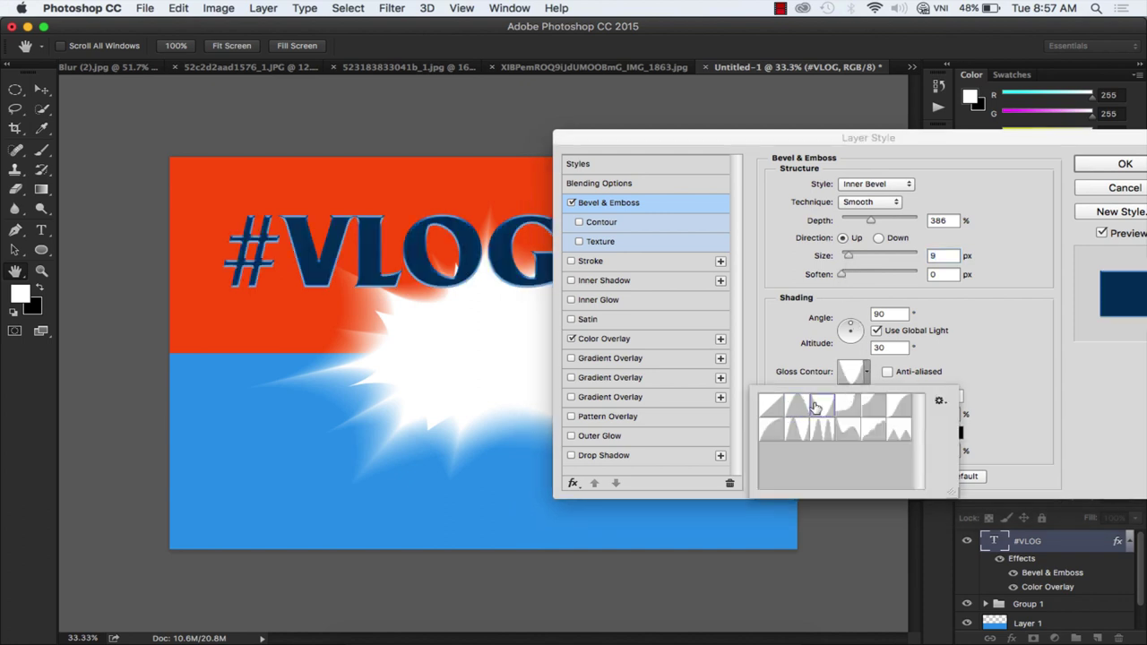
click(842, 411)
click(820, 436)
click(796, 432)
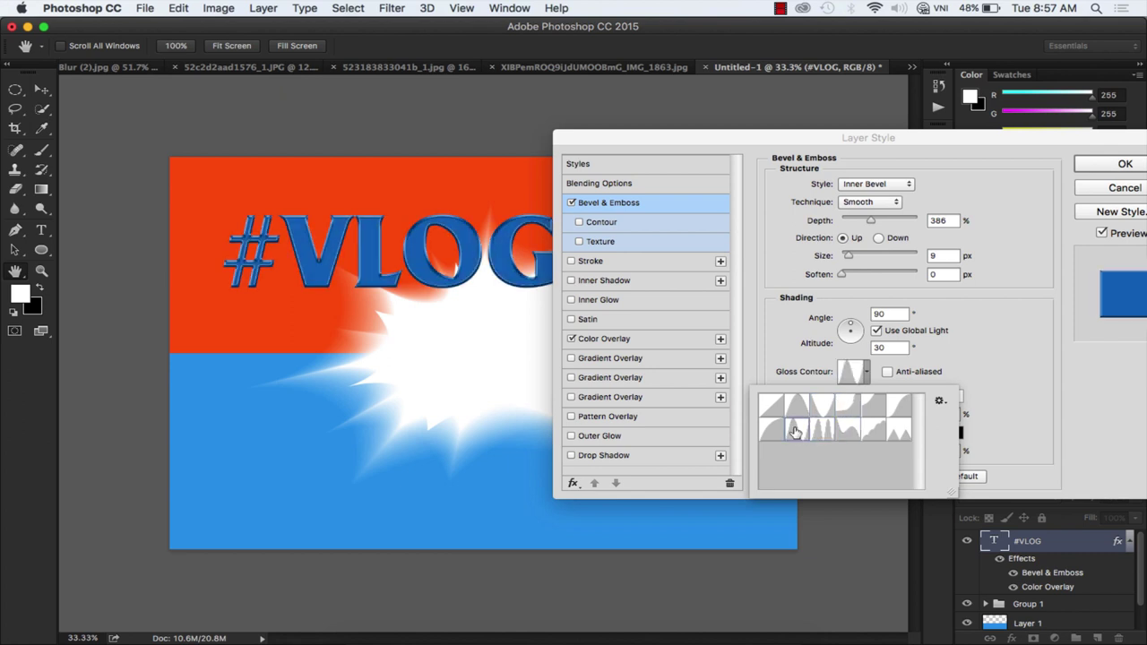
click(792, 143)
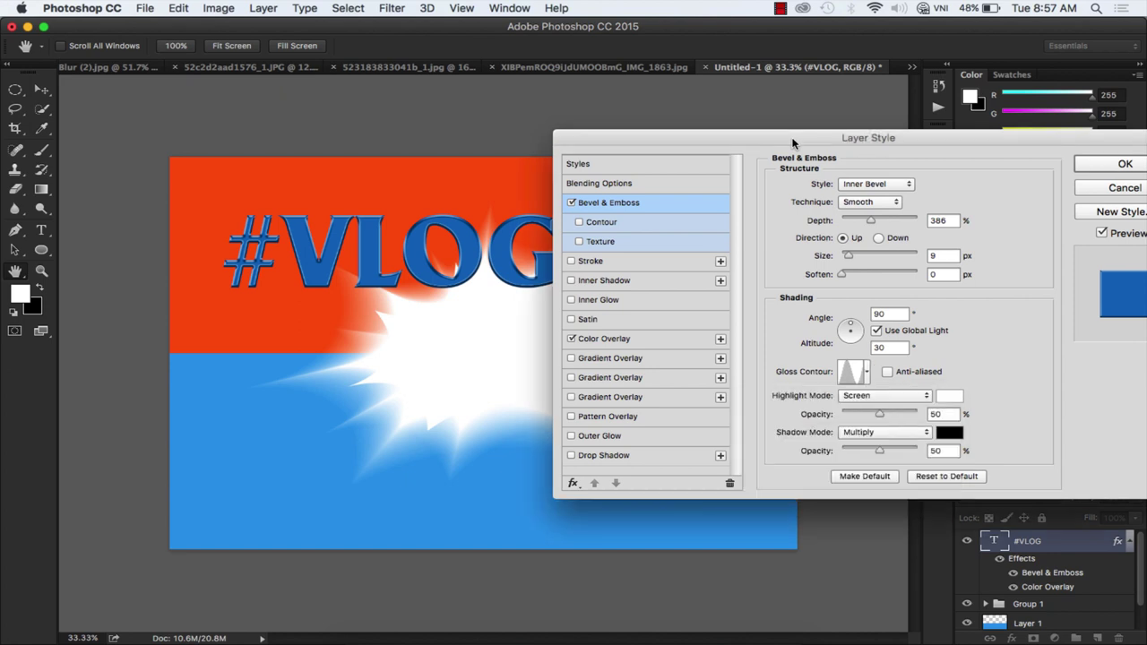
click(1127, 166)
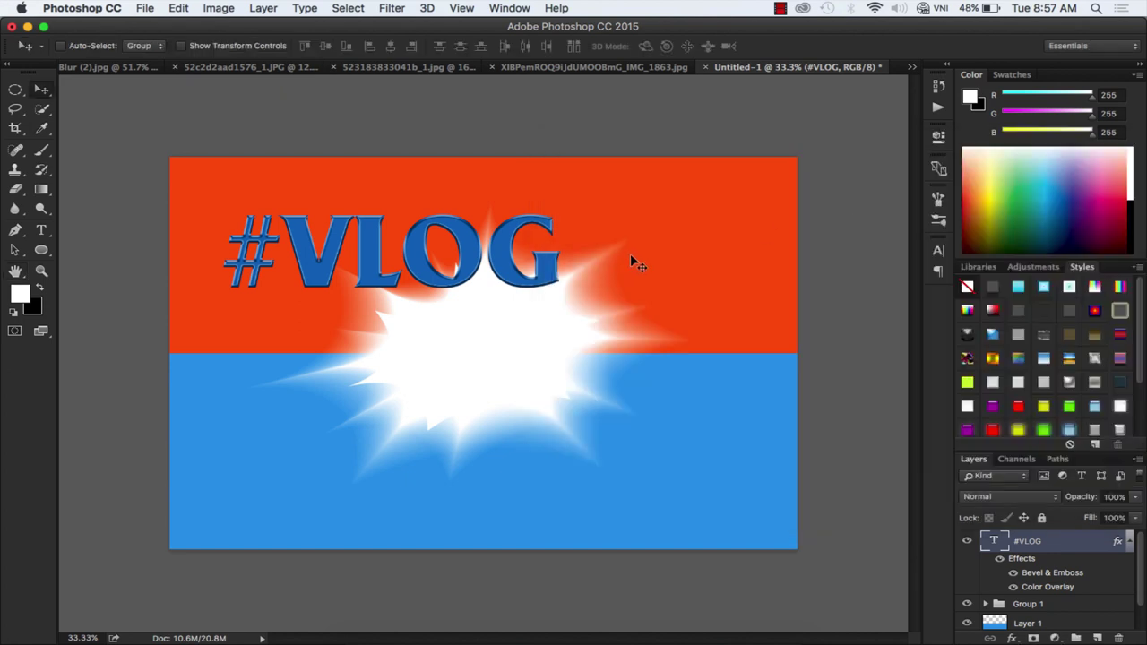
Step: Skew #VLOG by −11°, make it taller and narrower, and centre it on the starburst
key(ctrl+t)
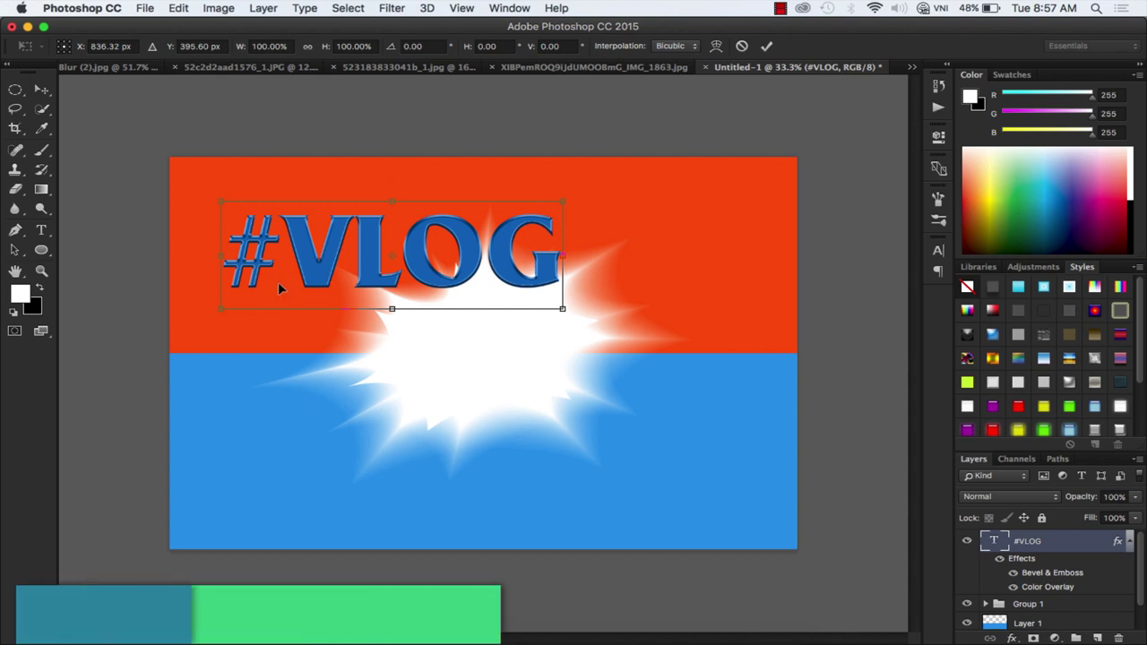
drag(222, 256, 231, 325)
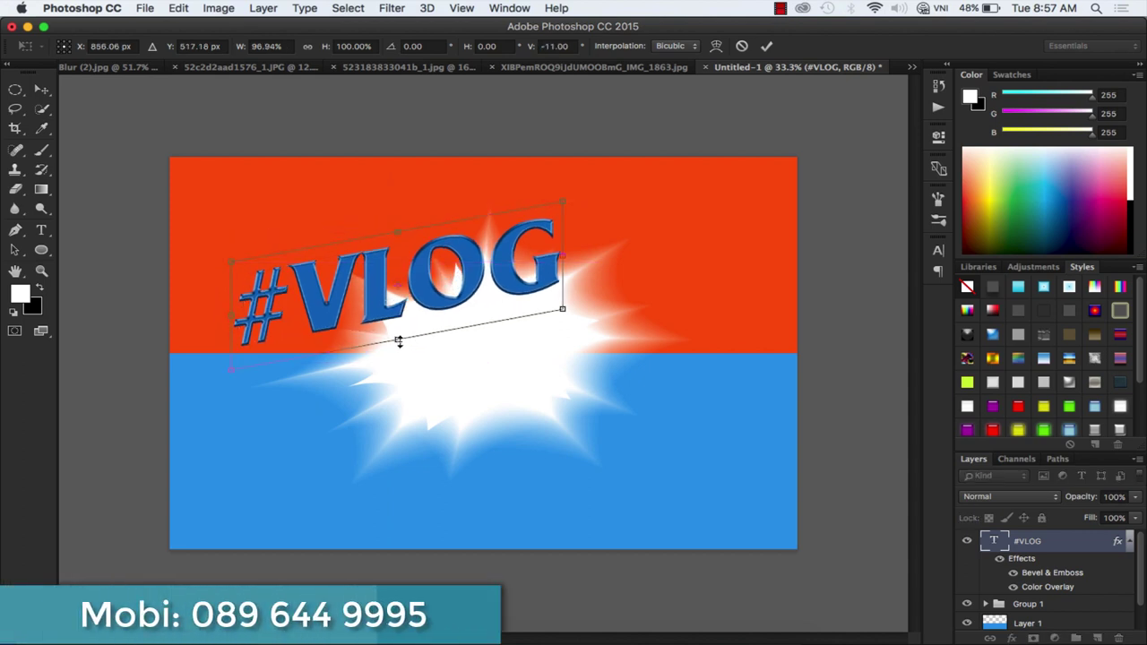
drag(399, 341, 398, 371)
mouse_move(420, 326)
mouse_down()
mouse_move(502, 375)
mouse_move(515, 363)
mouse_up()
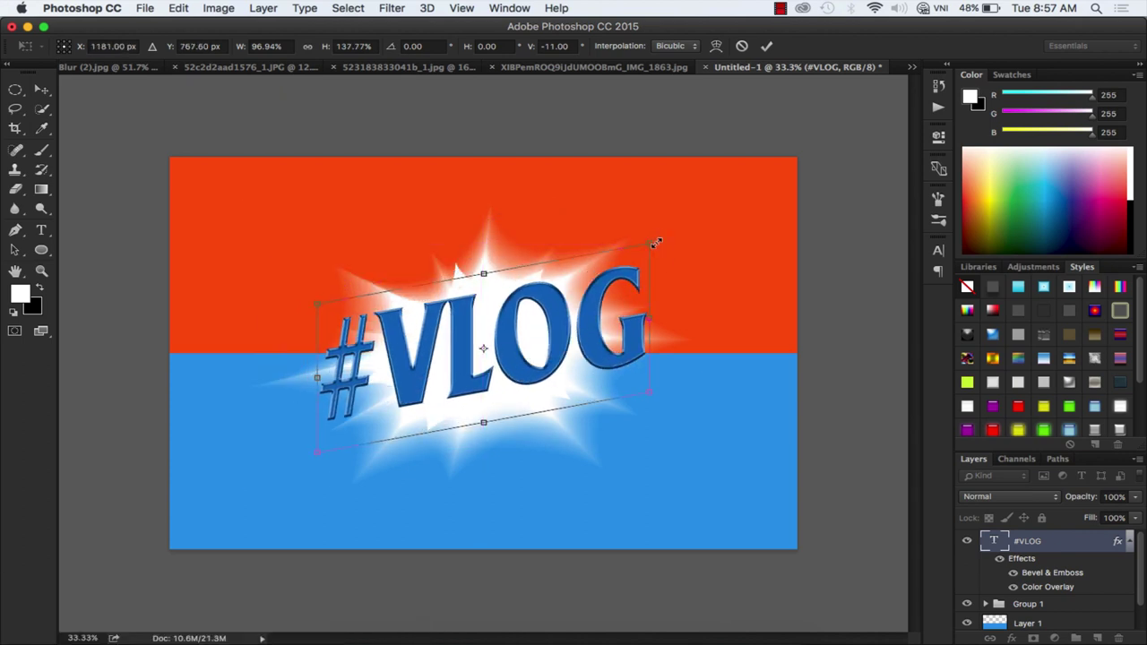
drag(649, 244, 607, 242)
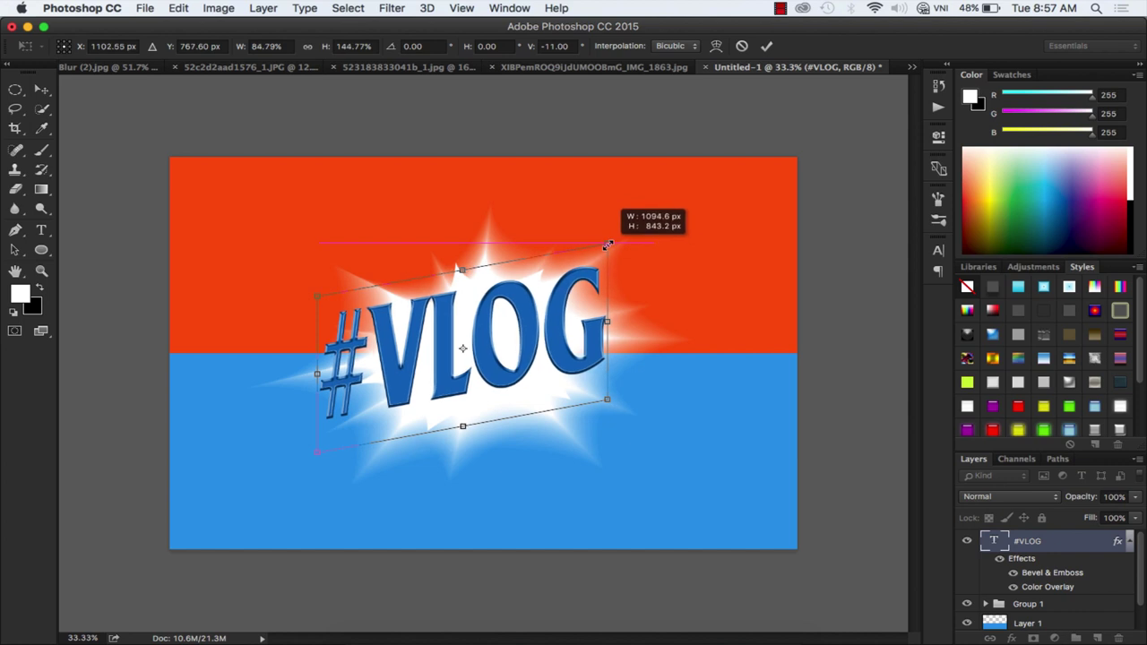
key(Return)
Step: Zoom in to inspect the #VLOG text, select its '#' character, then zoom back out
key(super+equal)
key(super+equal)
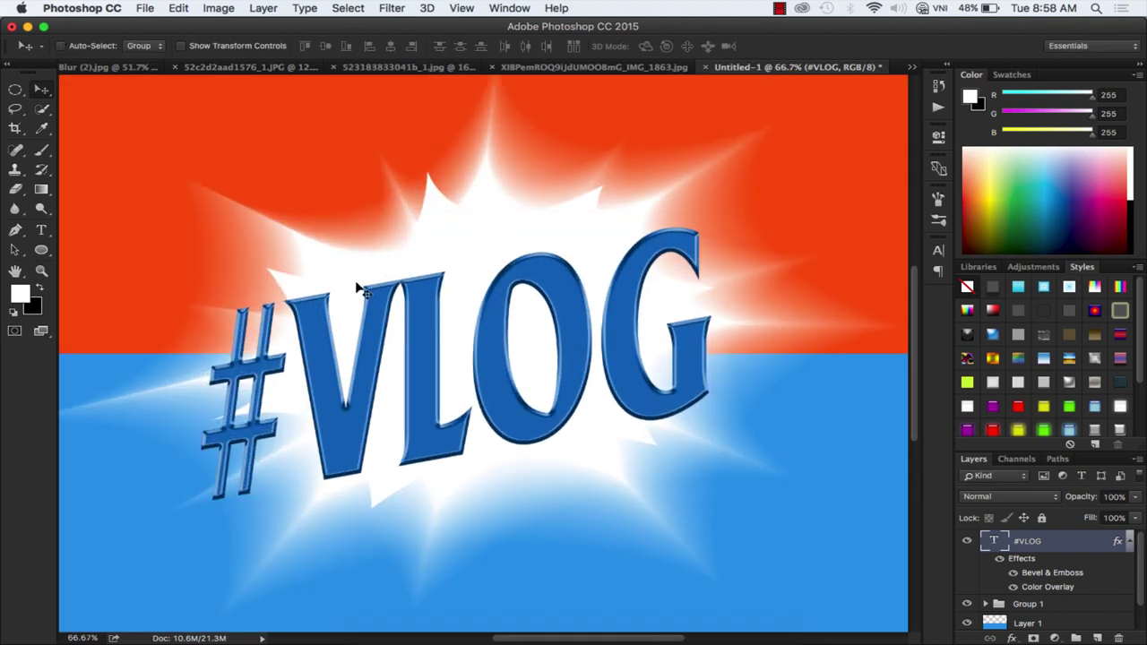
right_click(360, 392)
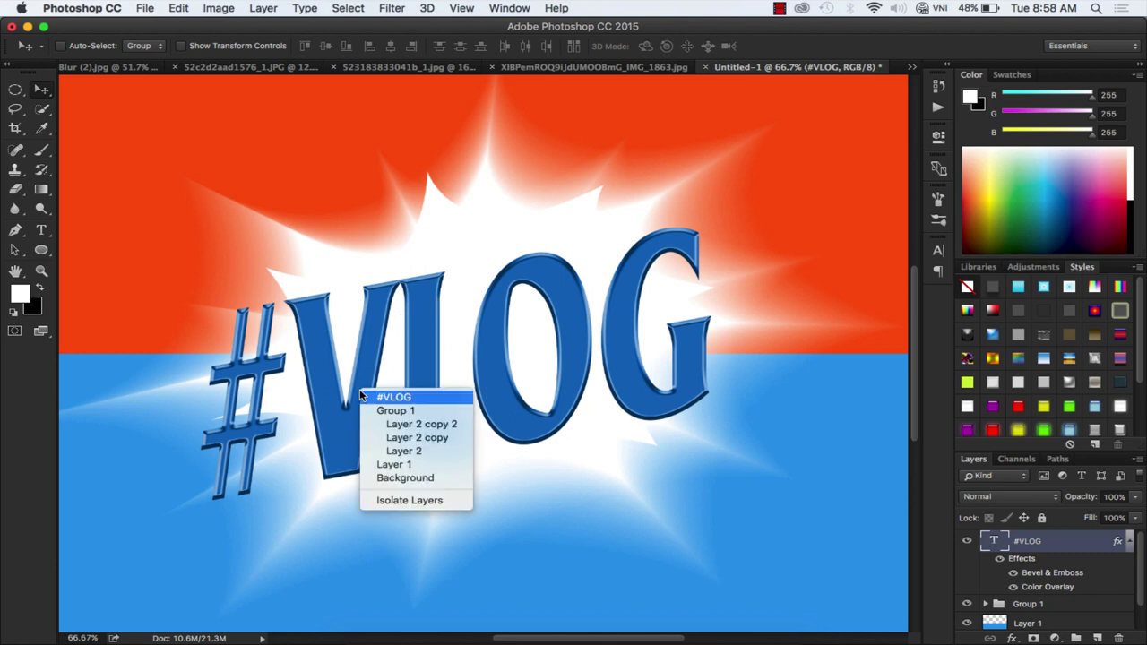
click(385, 402)
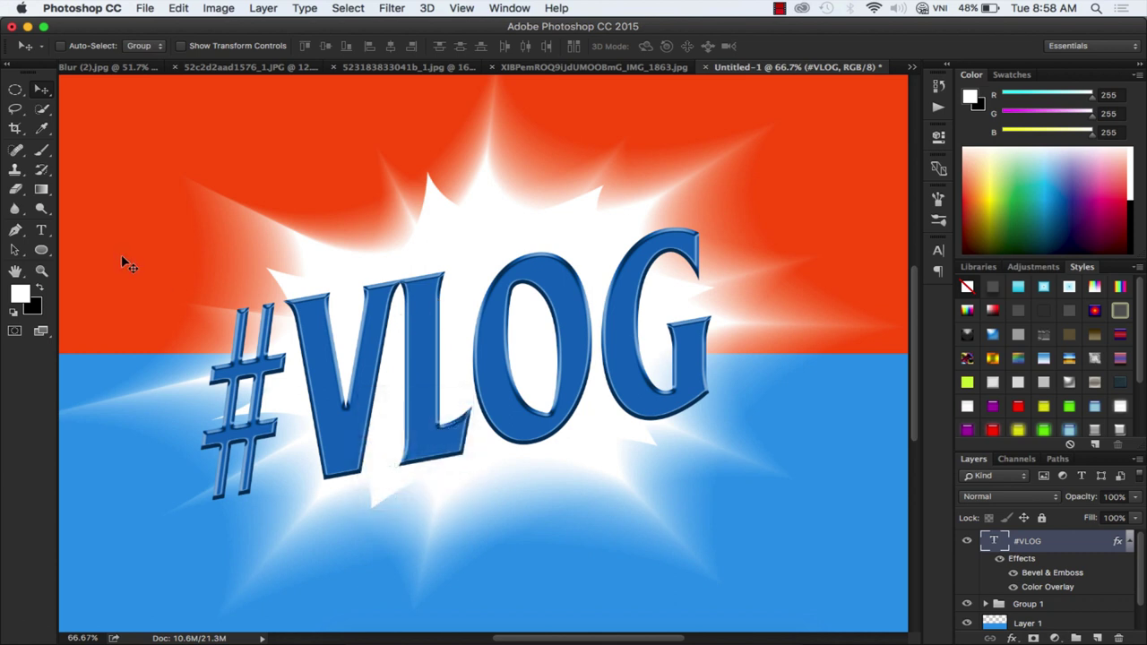
click(42, 230)
drag(261, 391, 220, 390)
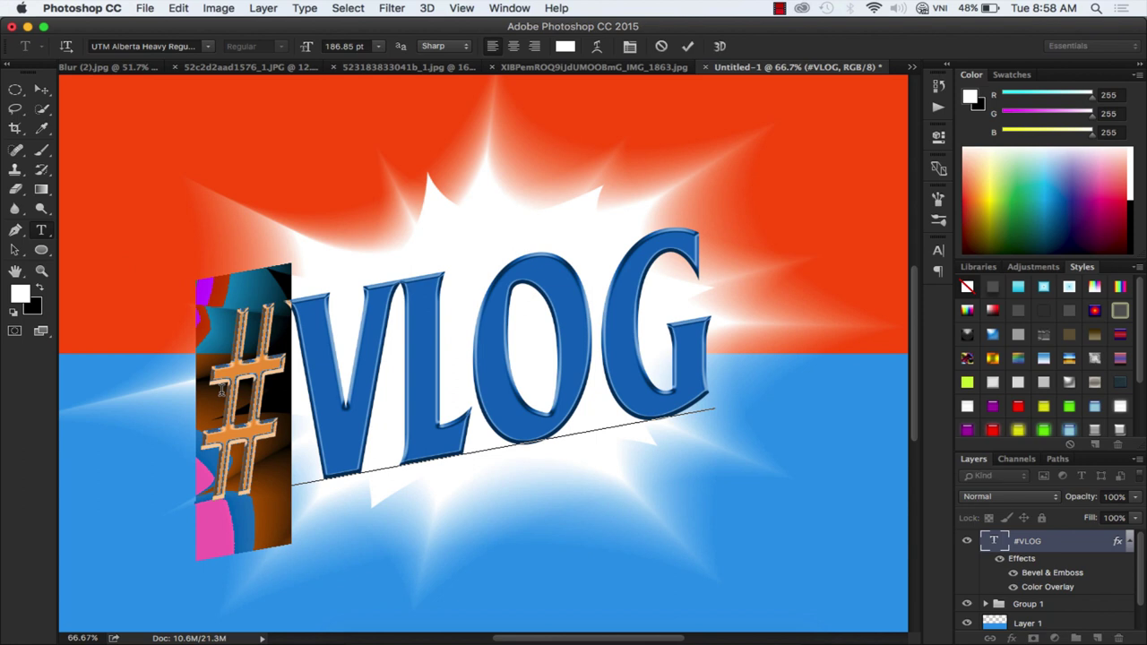
key(ctrl+Return)
key(v)
key(ctrl+minus)
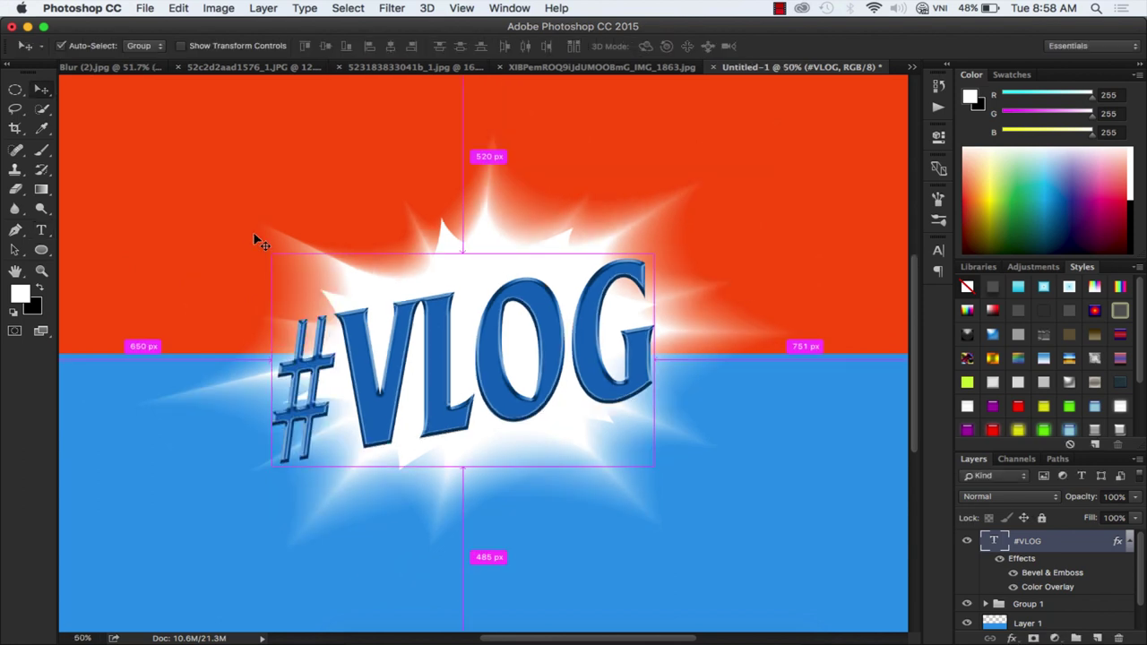
key(ctrl+minus)
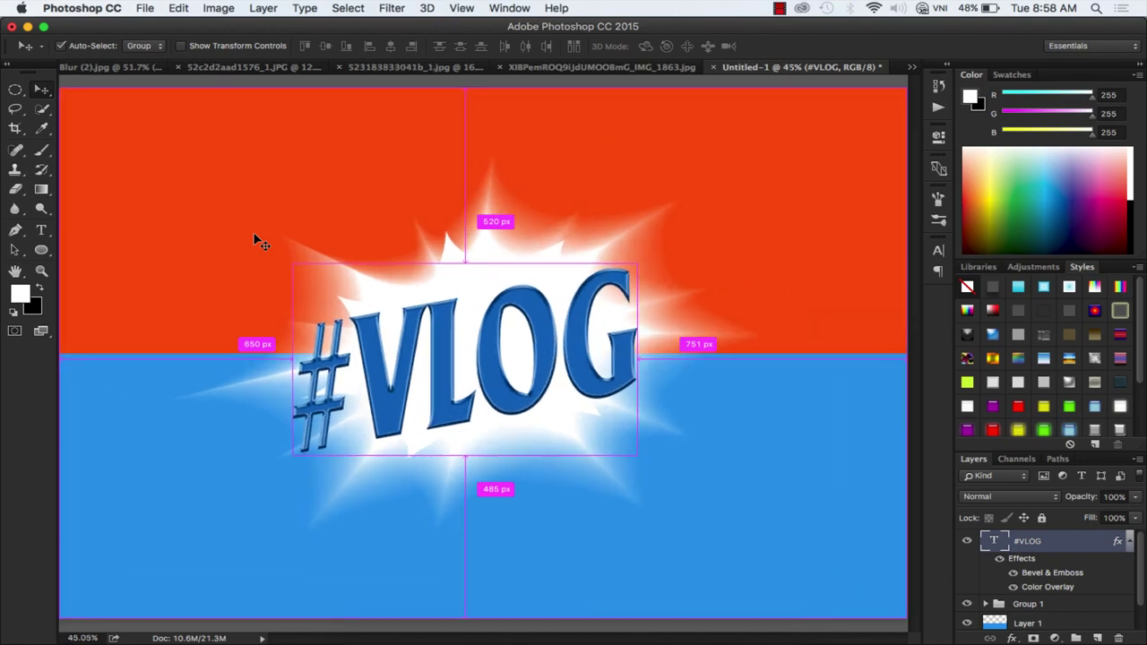